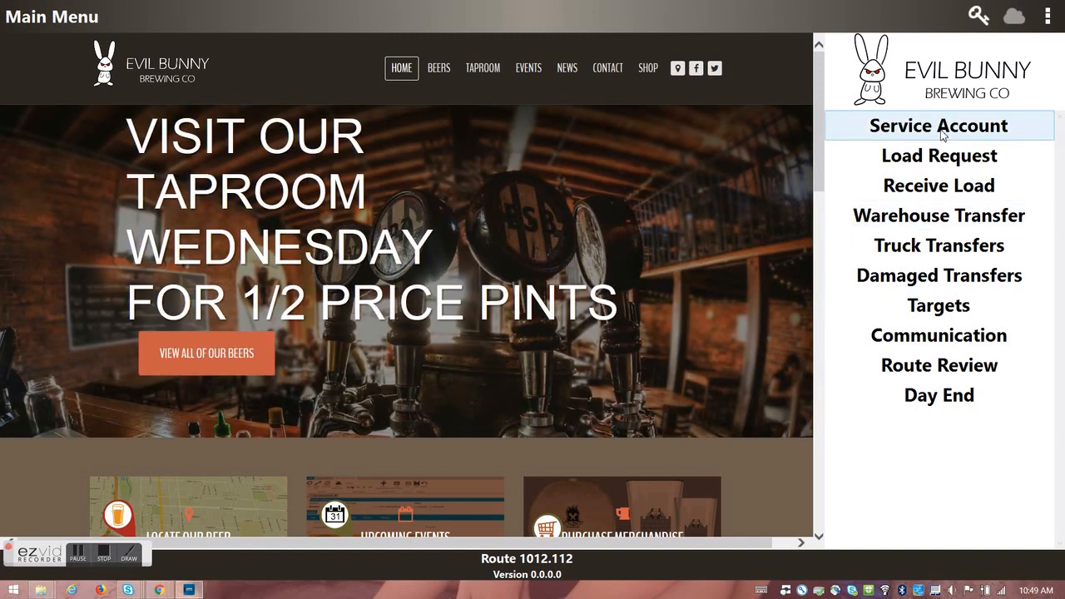
Open account servicing, add the driver note "Park on the West side of lot" to the PITA PIT account, and save it
{"action": "left_click", "coordinate": [942, 135]}
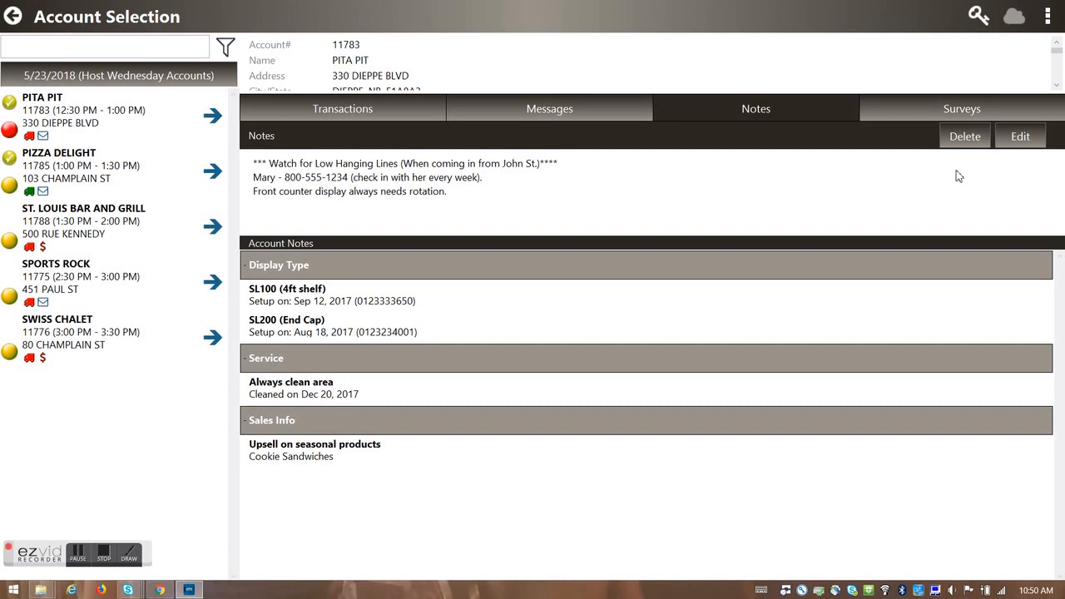
{"action": "left_click", "coordinate": [1020, 135]}
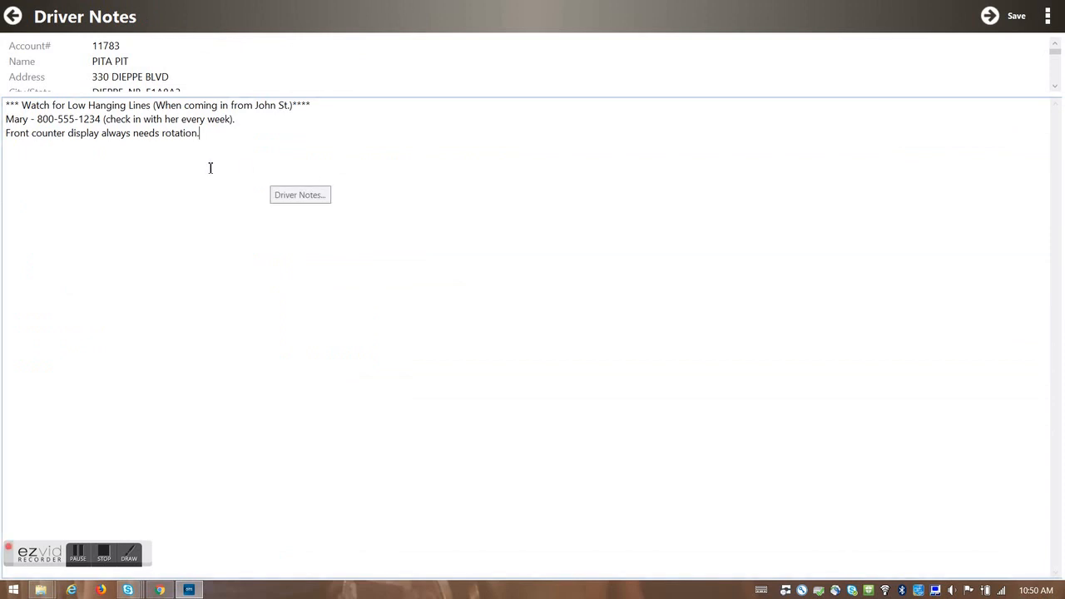
{"action": "type", "text": "Park on"}
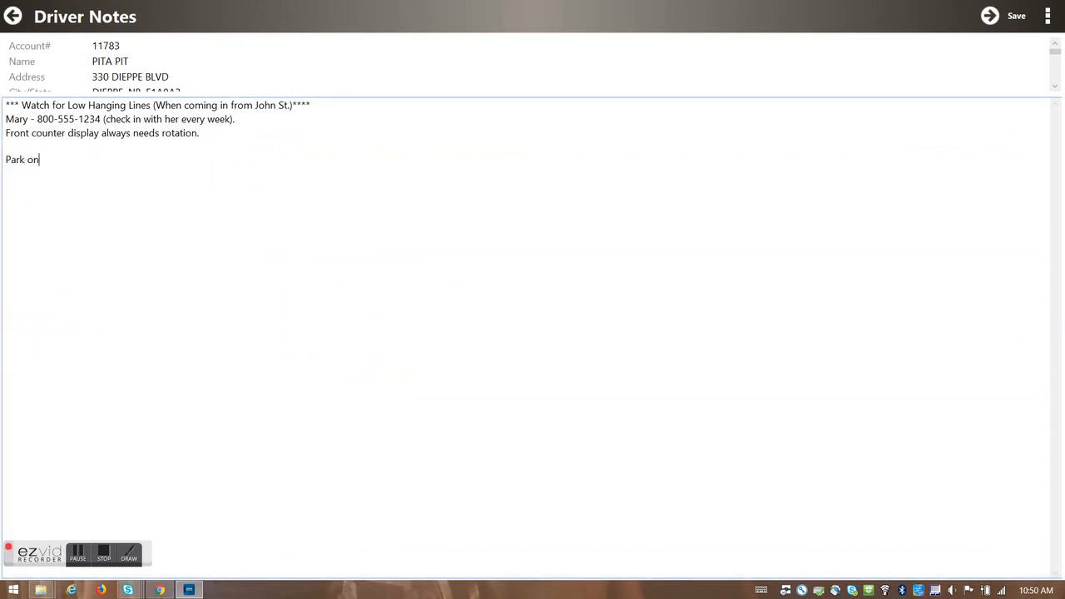
{"action": "type", "text": " the West side of lot"}
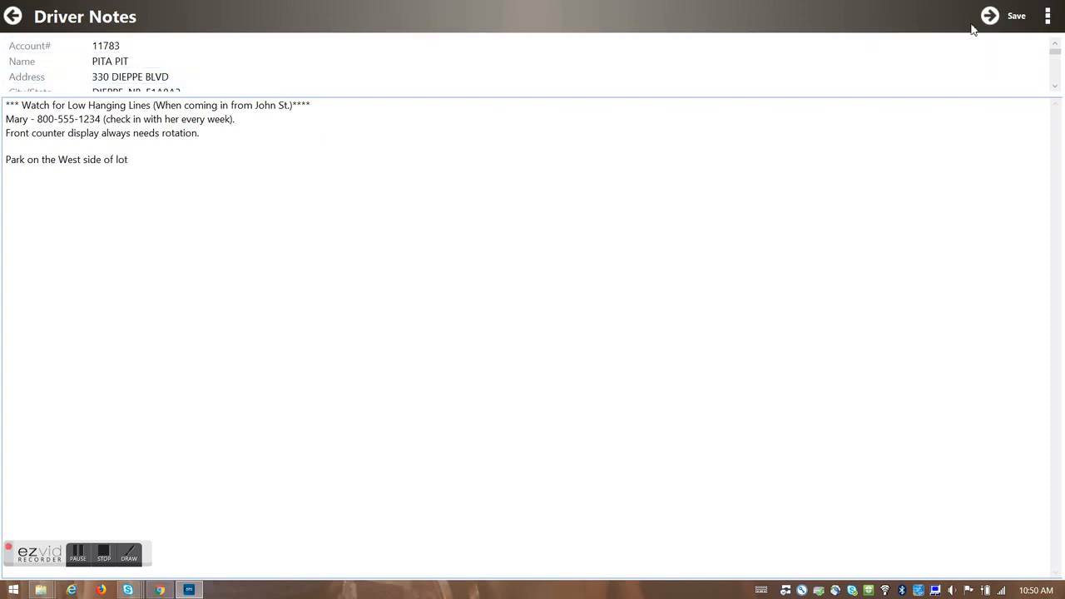
{"action": "left_click", "coordinate": [1013, 25]}
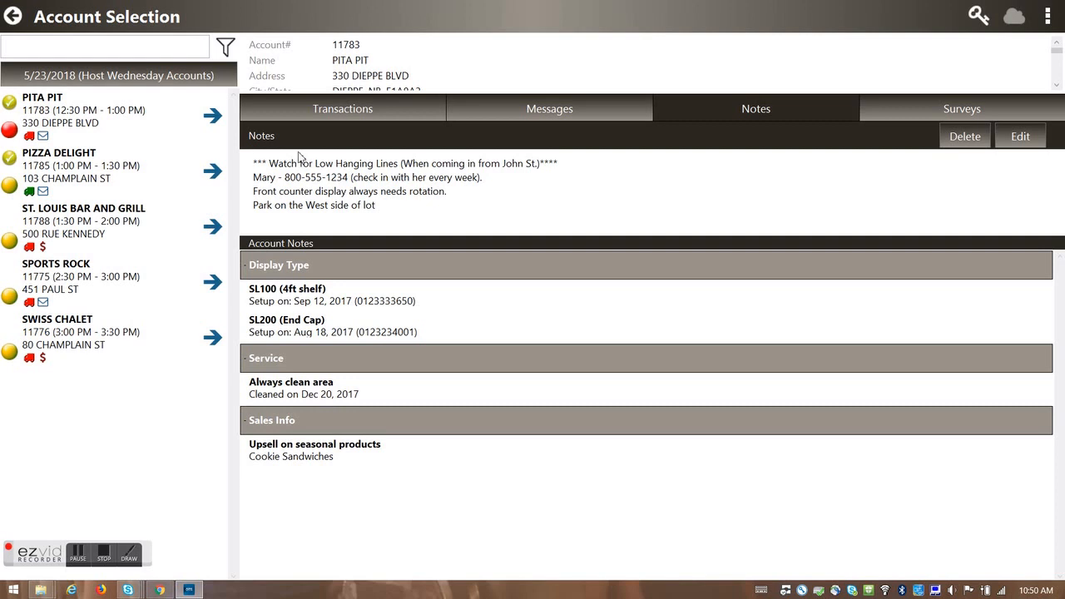
Start servicing PITA PIT and read through its three account messages before continuing to the service menu
{"action": "left_click", "coordinate": [215, 122]}
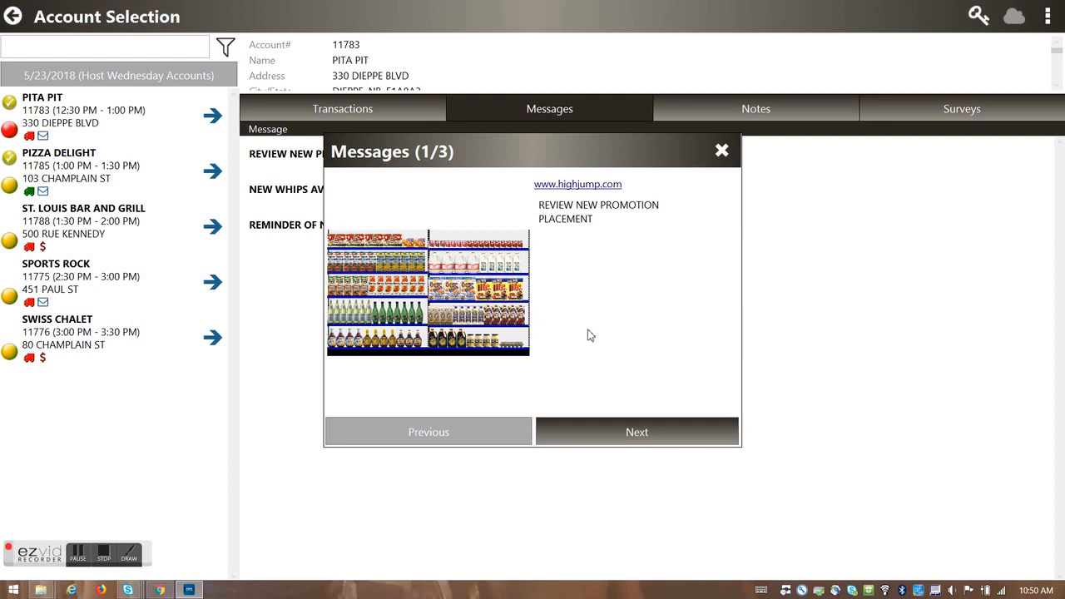
{"action": "left_click", "coordinate": [653, 437]}
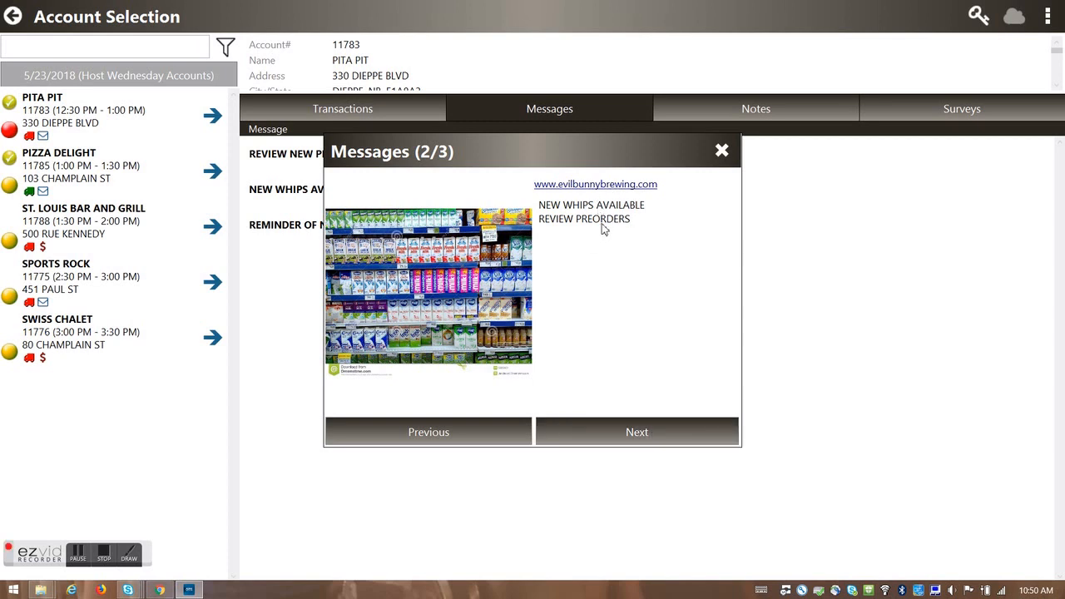
{"action": "left_click", "coordinate": [641, 430]}
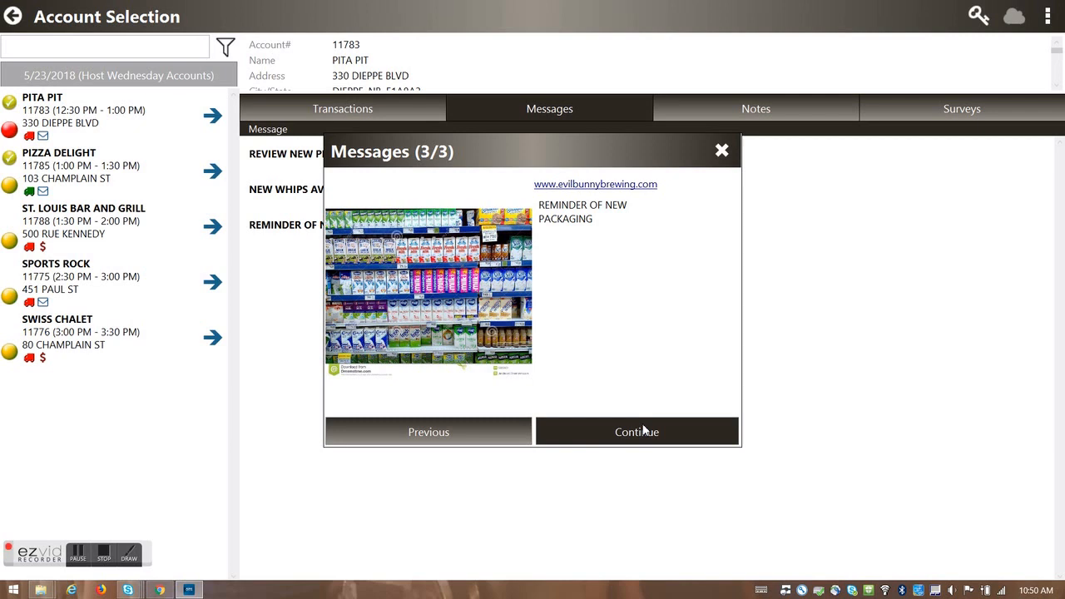
{"action": "left_click", "coordinate": [642, 431]}
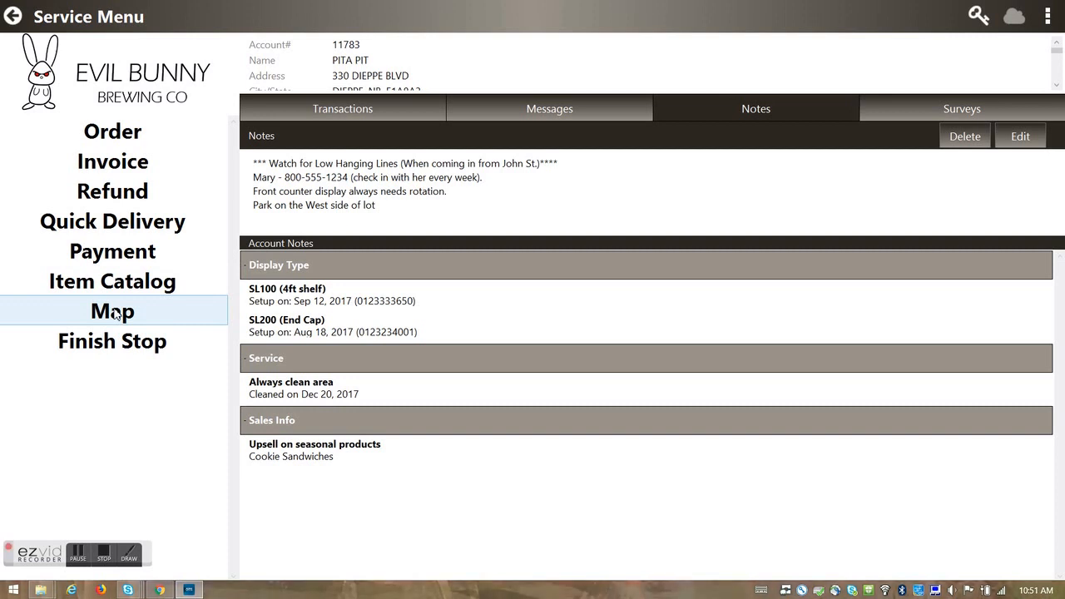
Mark the first three outstanding invoices for payment, dated 3/15/2017 and 3/23/2017, and leave the payments without posting
{"action": "left_click", "coordinate": [144, 256]}
{"action": "left_click", "coordinate": [260, 176]}
{"action": "left_click", "coordinate": [260, 215]}
{"action": "left_click", "coordinate": [260, 255]}
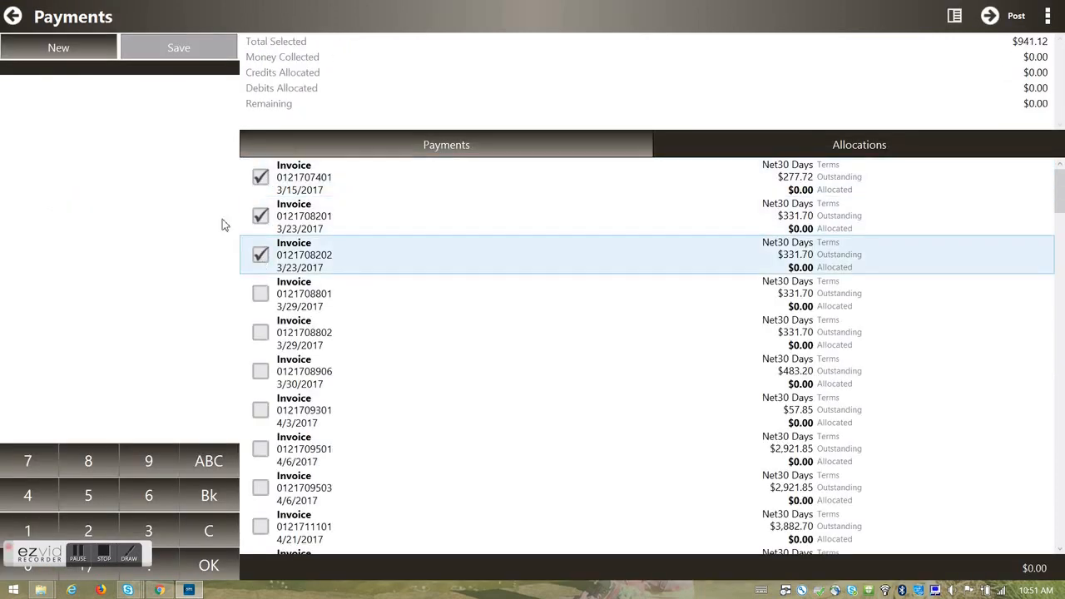
{"action": "left_click", "coordinate": [13, 20]}
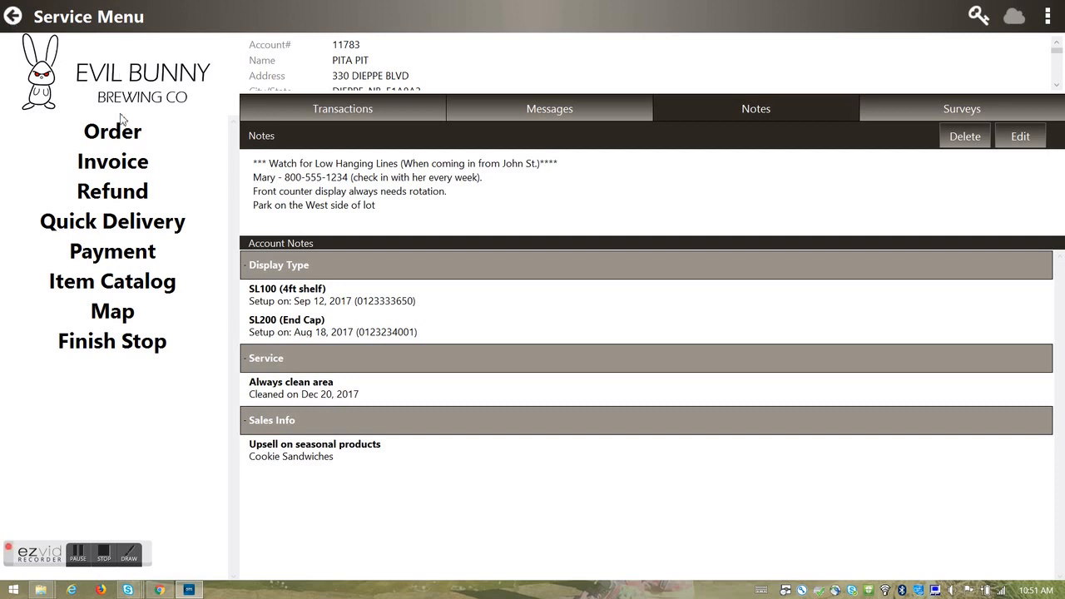
Create an invoice from the existing 3/7/2018 delivery order and collapse the item information area below the sales list
{"action": "left_click", "coordinate": [129, 169]}
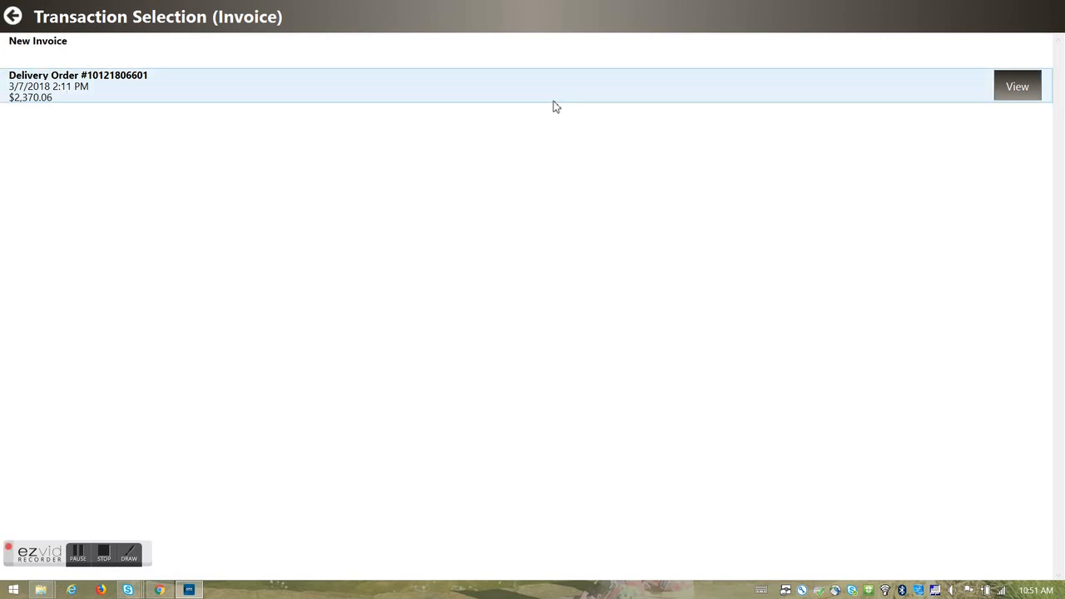
{"action": "left_click", "coordinate": [547, 99]}
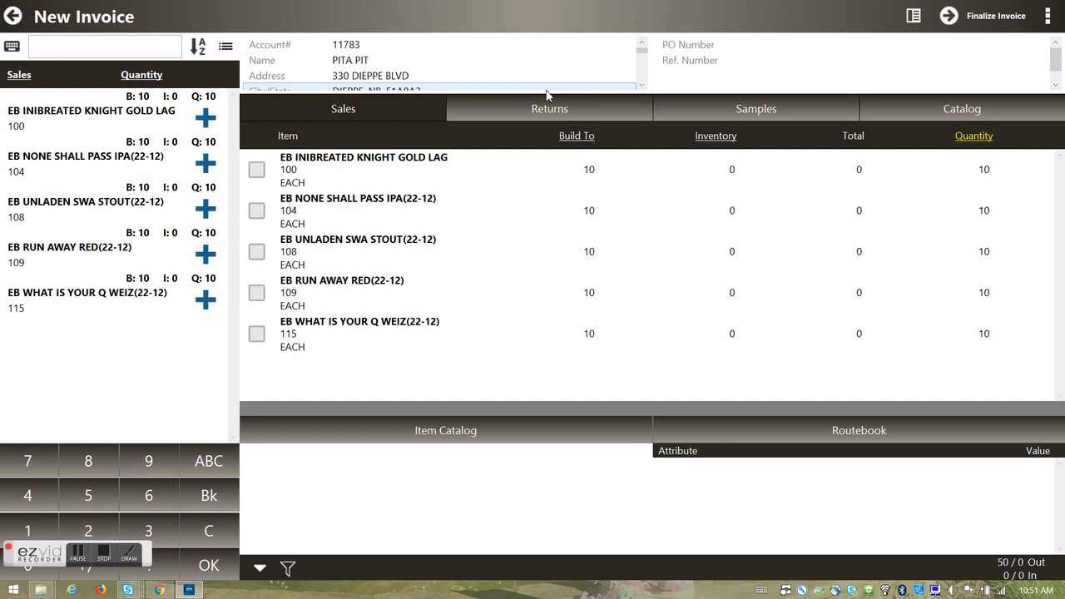
{"action": "left_click", "coordinate": [258, 569]}
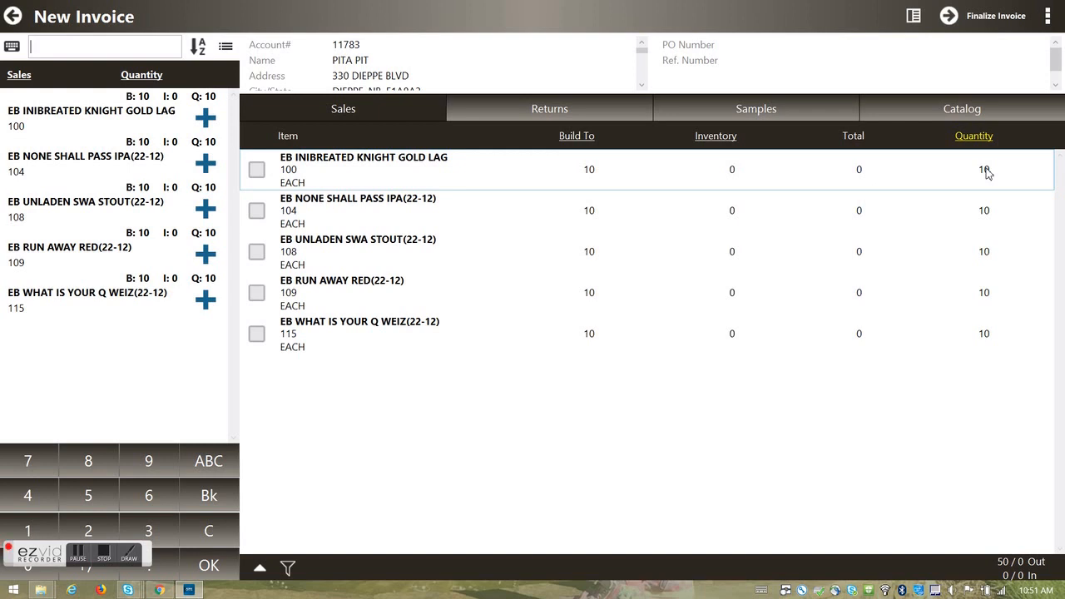
Count the inventory of the sales items as 2 for item 100, 3 for 104, 5 for 108, 2 for 109 and 3 for 115
{"action": "left_click", "coordinate": [717, 137]}
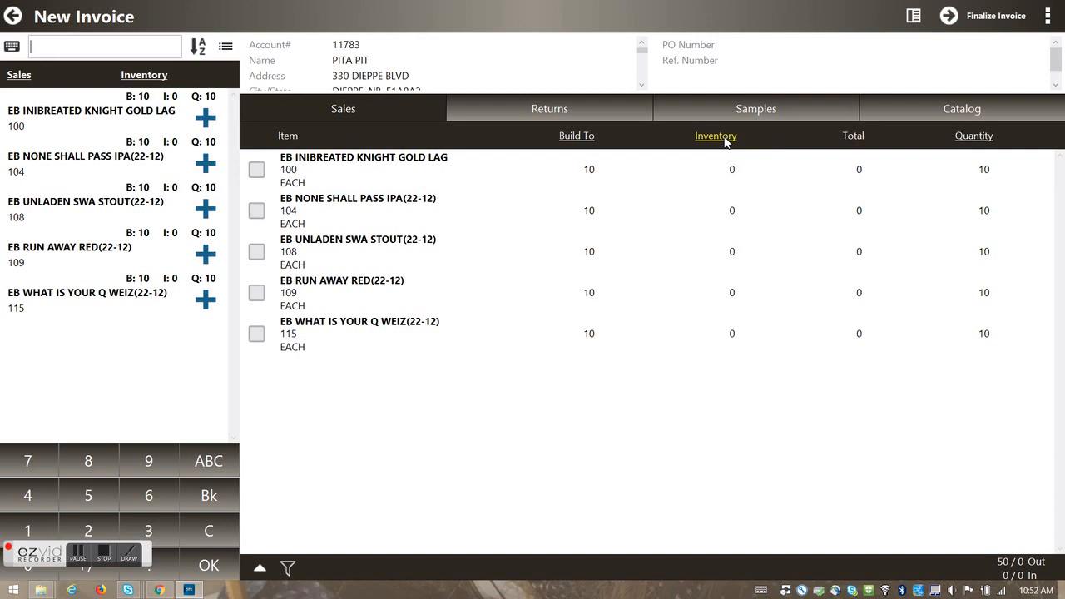
{"action": "double_click", "coordinate": [210, 122]}
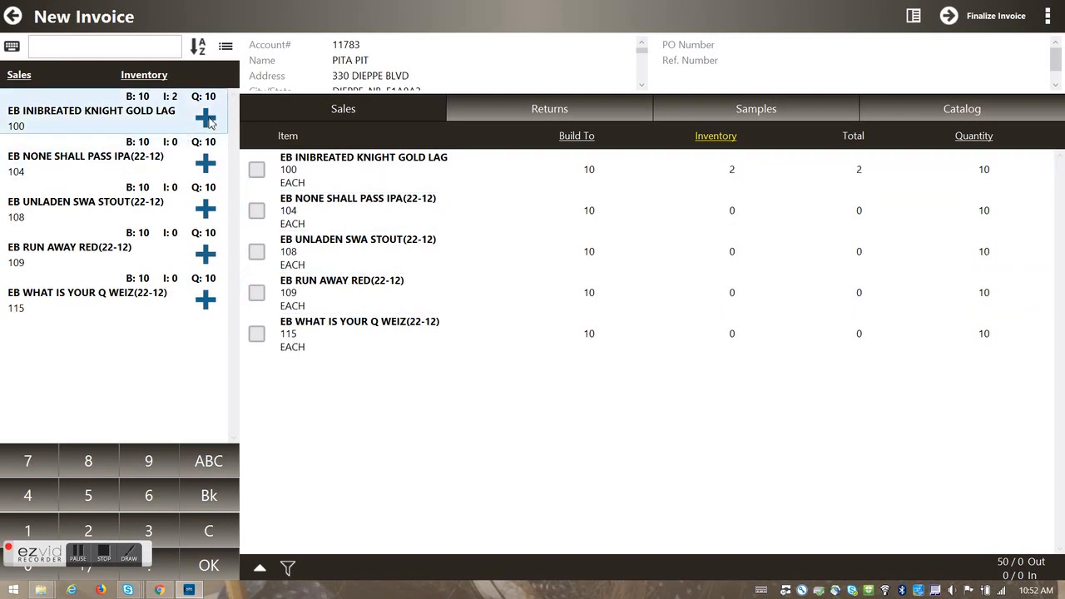
{"action": "double_click", "coordinate": [207, 164]}
{"action": "left_click", "coordinate": [207, 164]}
{"action": "left_click", "coordinate": [207, 209]}
{"action": "double_click", "coordinate": [206, 209]}
{"action": "double_click", "coordinate": [206, 208]}
{"action": "left_click", "coordinate": [206, 255]}
{"action": "left_click", "coordinate": [206, 254]}
{"action": "left_click", "coordinate": [207, 291]}
{"action": "double_click", "coordinate": [208, 291]}
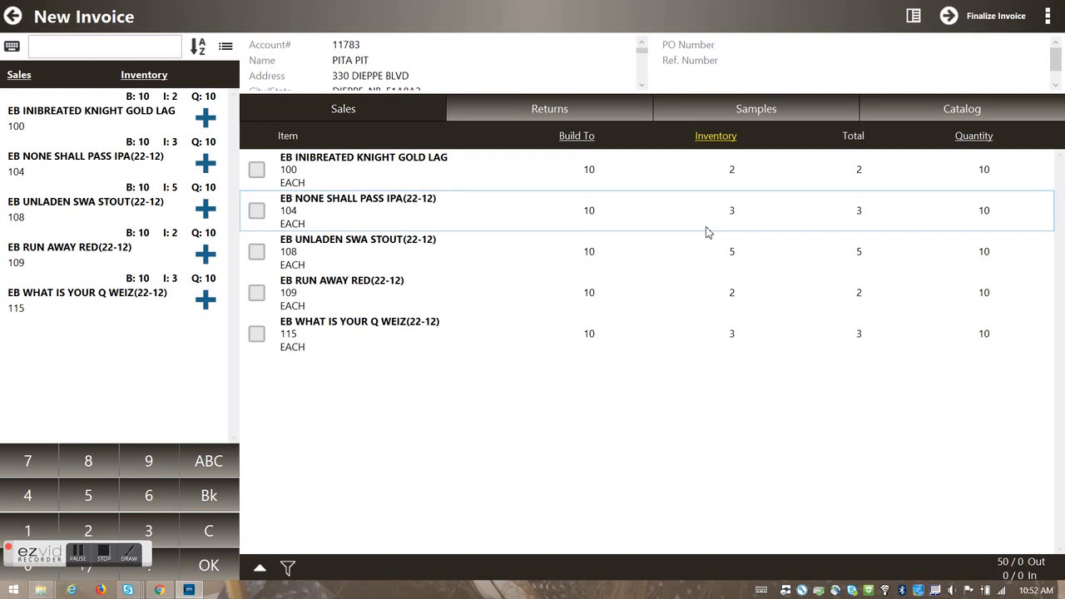
Correct the inventory counts to 4 for item 100, 3 for item 109 and 1 for item 115
{"action": "left_click", "coordinate": [735, 178]}
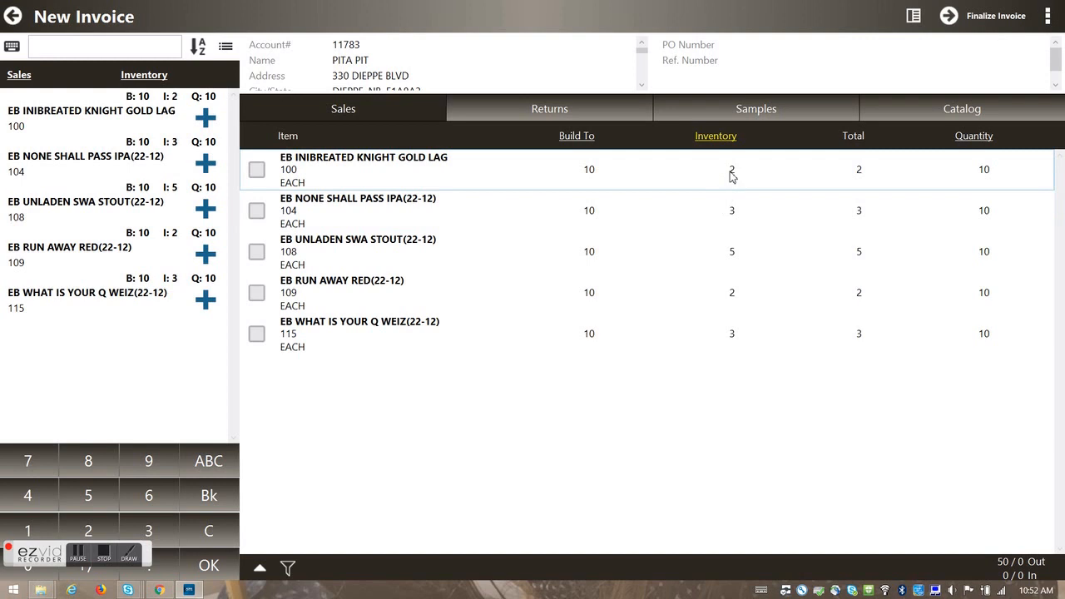
{"action": "left_click", "coordinate": [731, 176]}
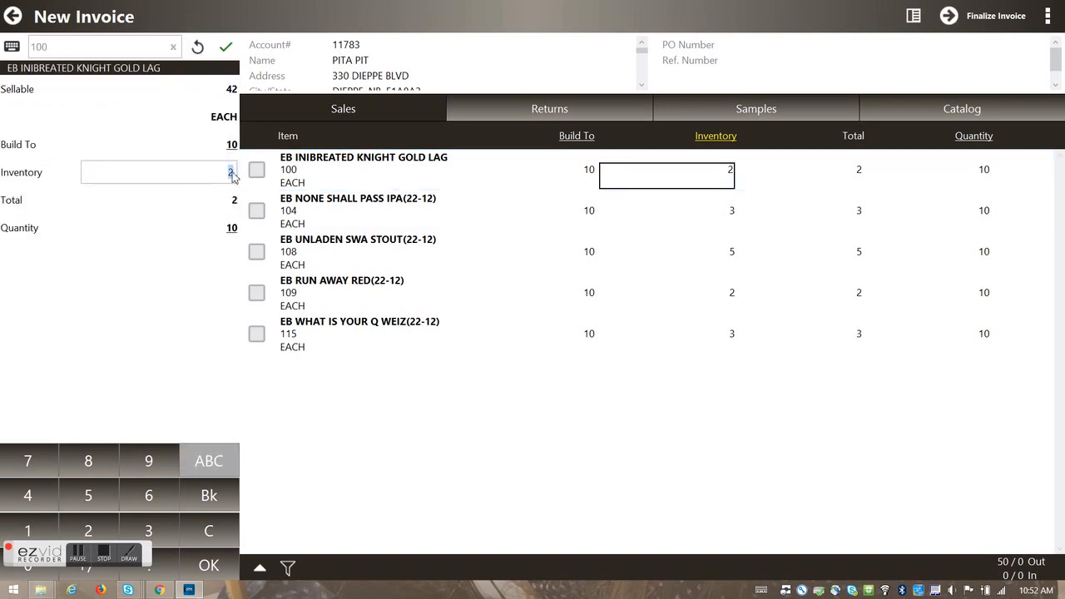
{"action": "type", "text": "4"}
{"action": "key", "text": "Return"}
{"action": "key", "text": "Return"}
{"action": "key", "text": "Return"}
{"action": "type", "text": "3"}
{"action": "key", "text": "Return"}
{"action": "type", "text": "1"}
{"action": "key", "text": "Return"}
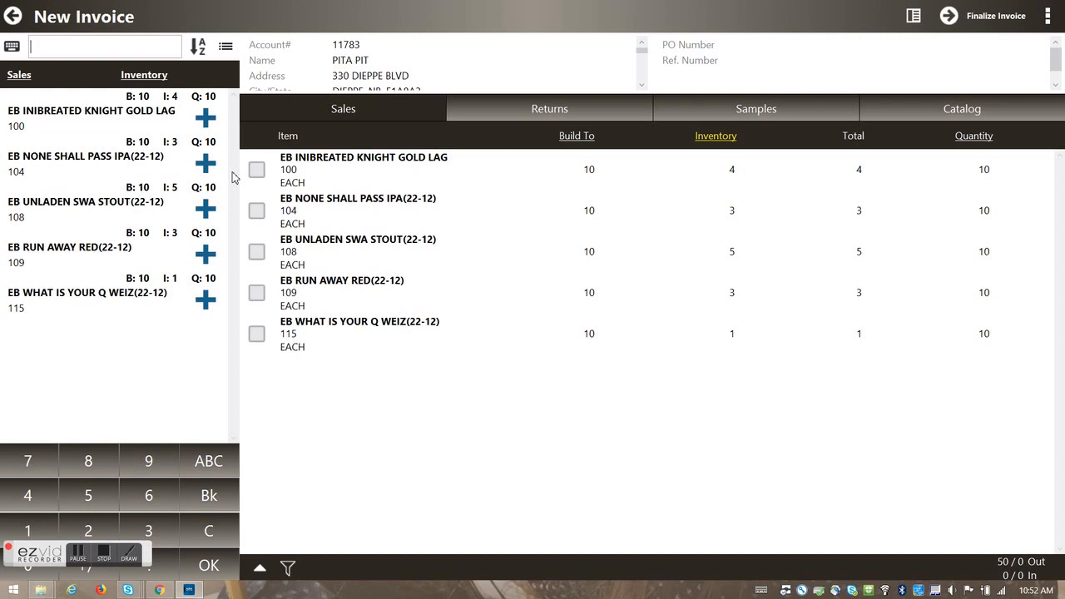
Set the sales quantities to 11 for items 100 and 104, 13 for item 109 and 5 for item 115
{"action": "left_click", "coordinate": [977, 138]}
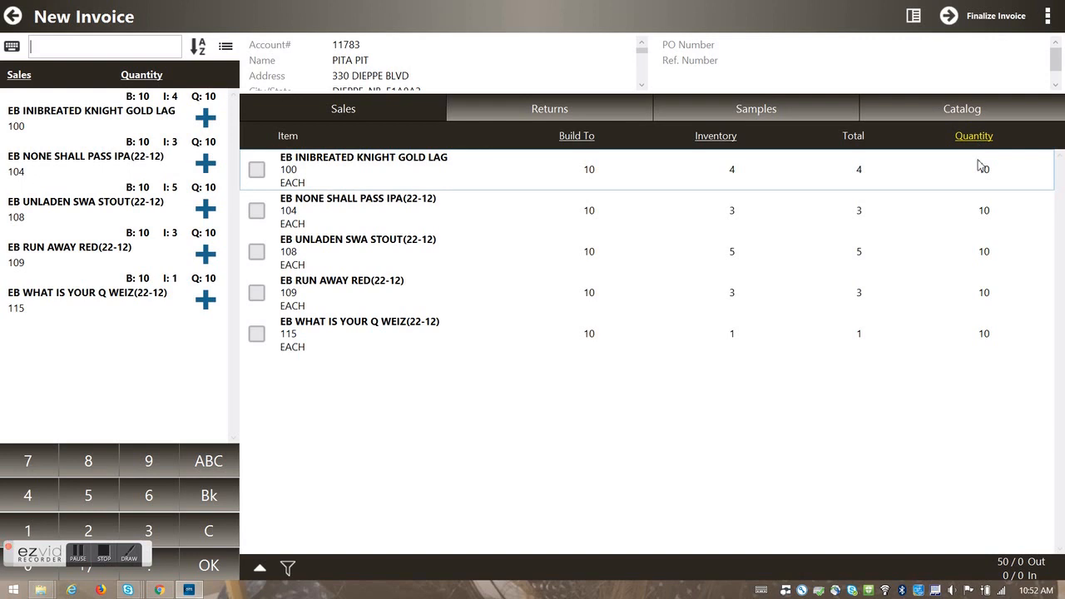
{"action": "left_click", "coordinate": [209, 125]}
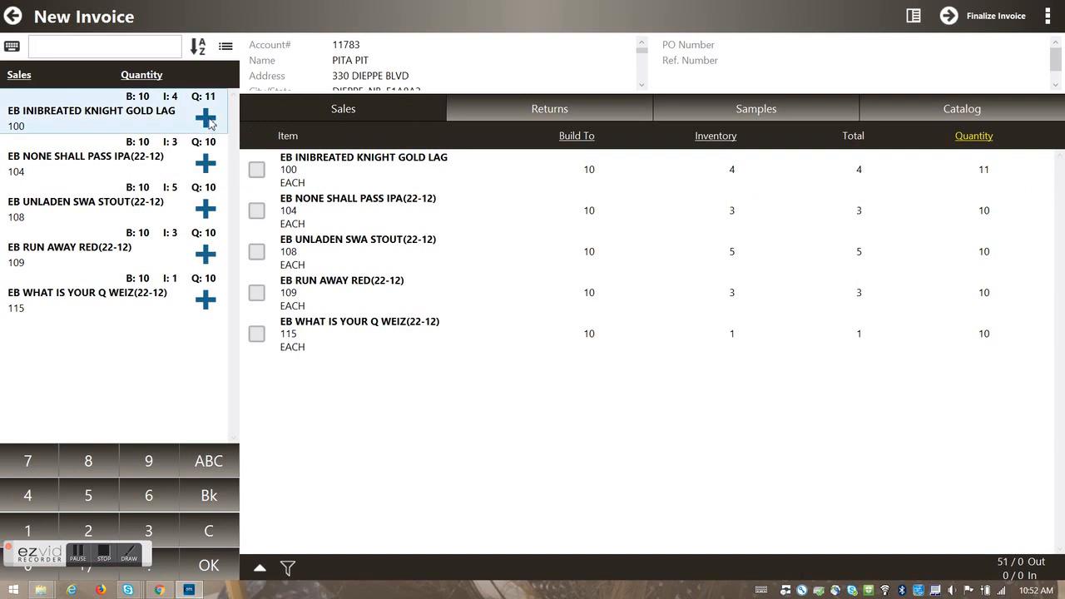
{"action": "left_click", "coordinate": [208, 166]}
{"action": "left_click", "coordinate": [205, 253]}
{"action": "left_click", "coordinate": [205, 253]}
{"action": "left_click", "coordinate": [206, 254]}
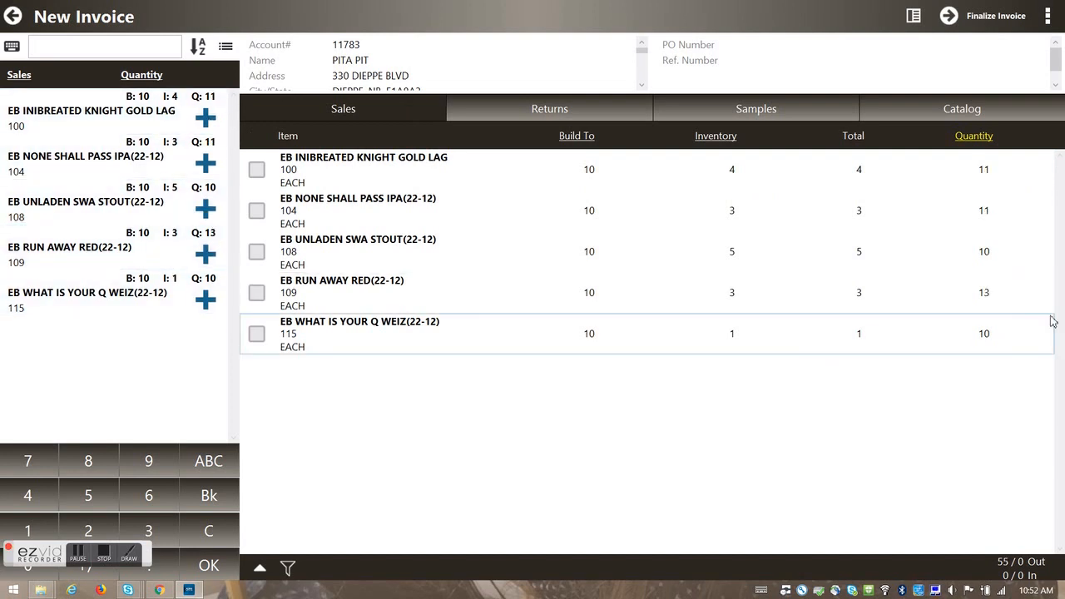
{"action": "left_click", "coordinate": [983, 336]}
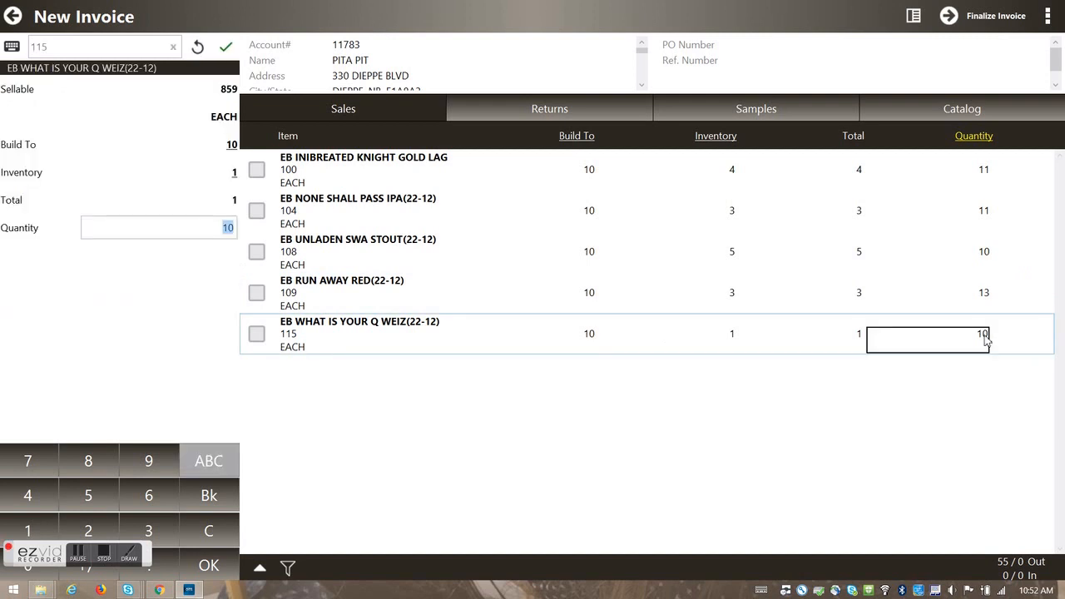
{"action": "type", "text": "5"}
{"action": "key", "text": "Return"}
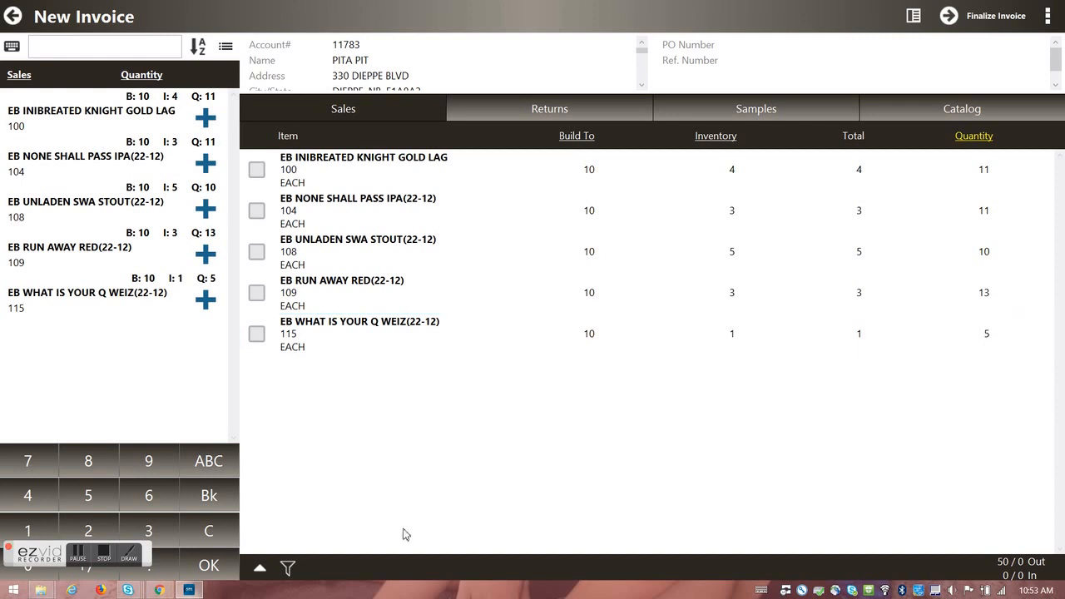
Expand the item information area, replacing Item Catalog with Inventory and Routebook with History - Last Visits
{"action": "left_click", "coordinate": [259, 568]}
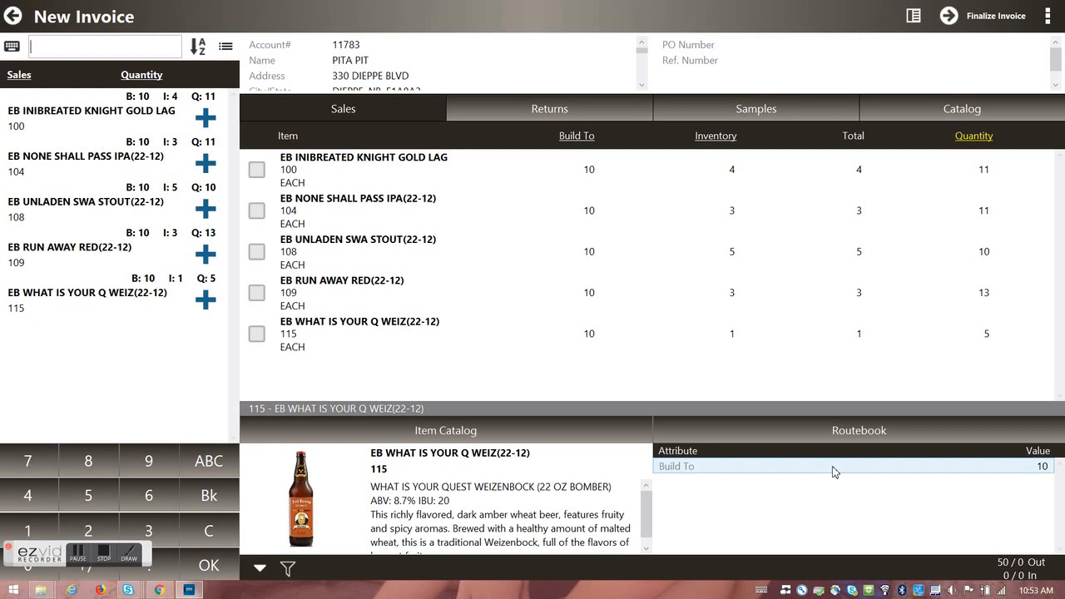
{"action": "left_click", "coordinate": [555, 437]}
{"action": "left_click", "coordinate": [417, 389]}
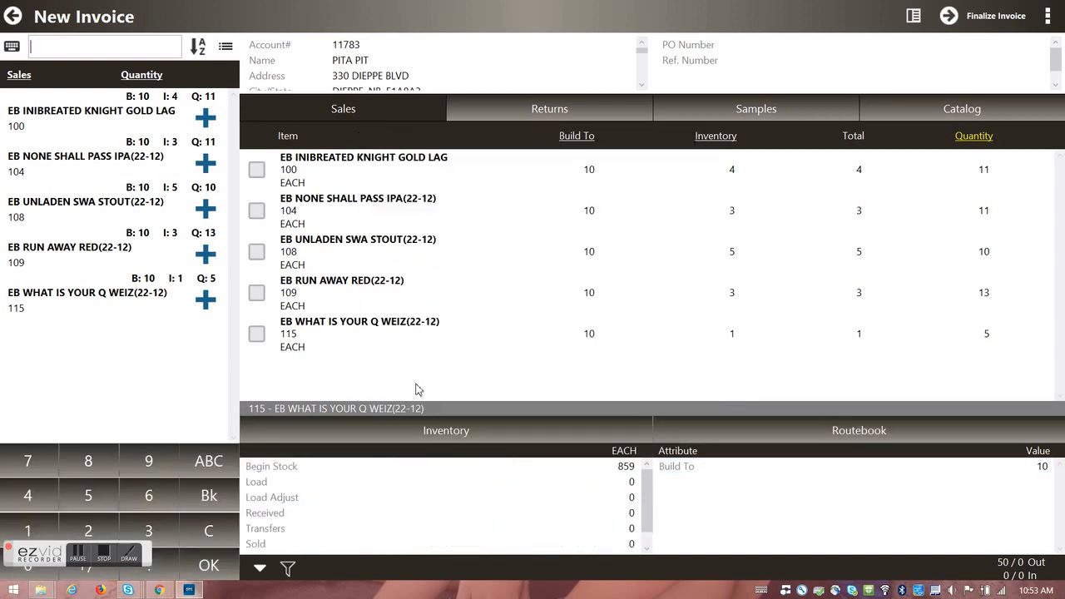
{"action": "left_click", "coordinate": [788, 430]}
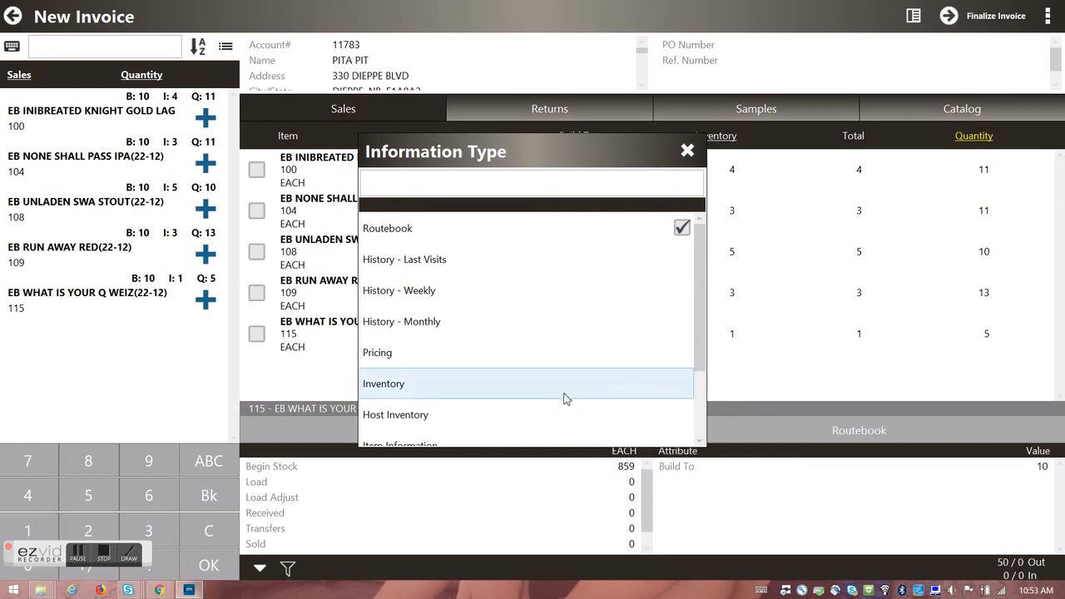
{"action": "left_click", "coordinate": [564, 388]}
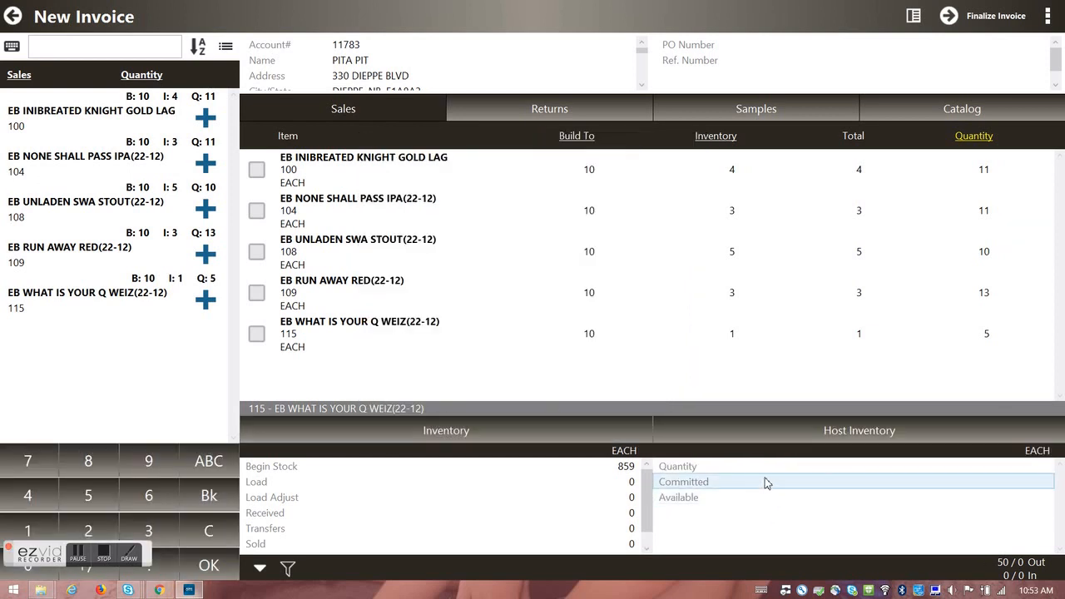
{"action": "left_click", "coordinate": [780, 432]}
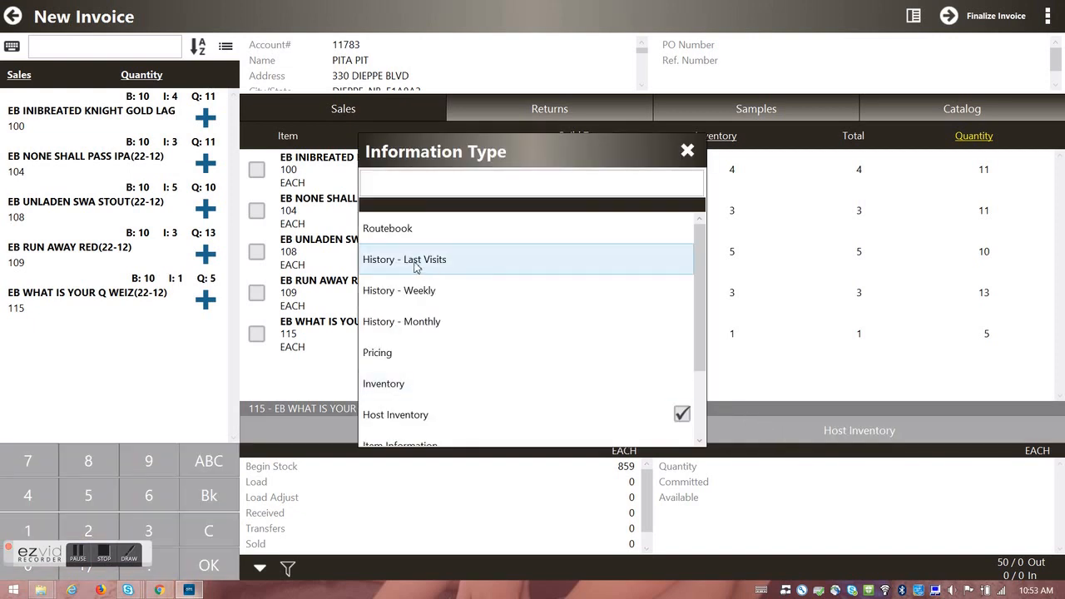
{"action": "left_click", "coordinate": [415, 261]}
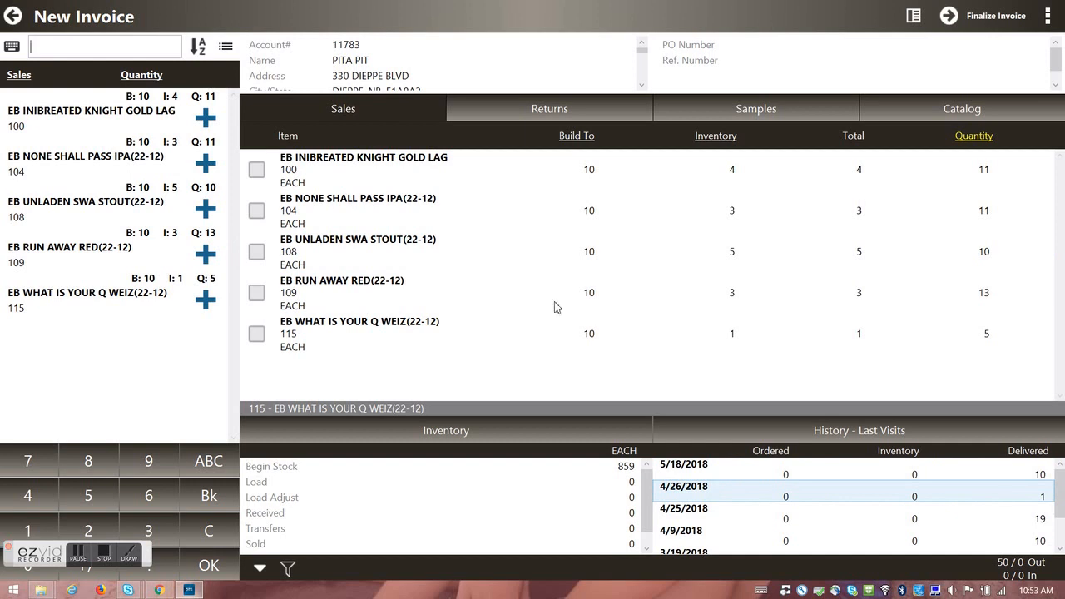
Review the truck inventory and last-visit history of sales items 100, 104, 108 and 109
{"action": "left_click", "coordinate": [358, 171]}
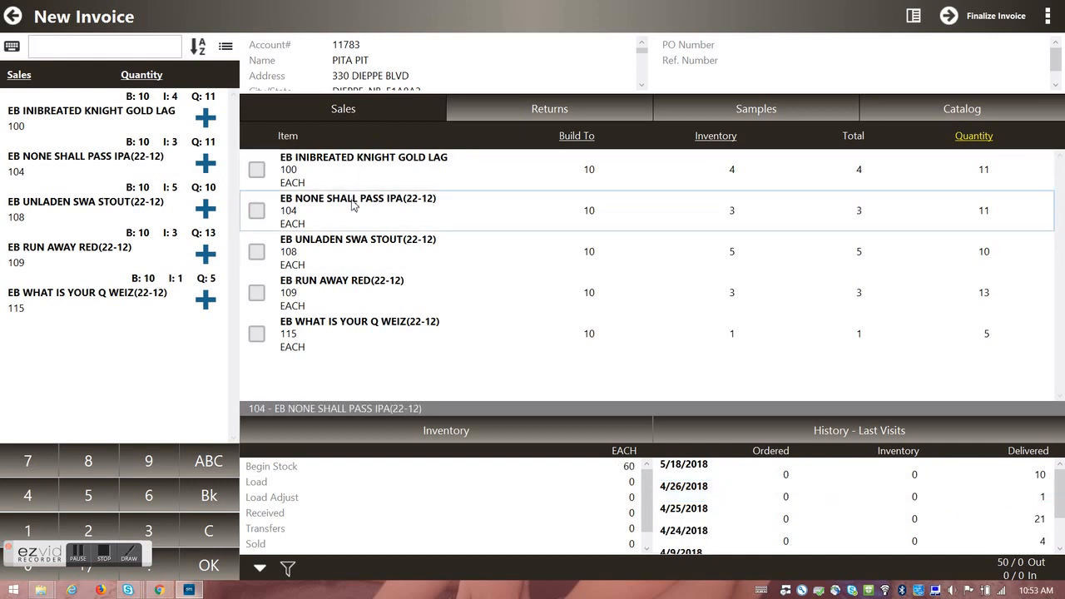
{"action": "left_click", "coordinate": [349, 254]}
{"action": "left_click", "coordinate": [346, 287]}
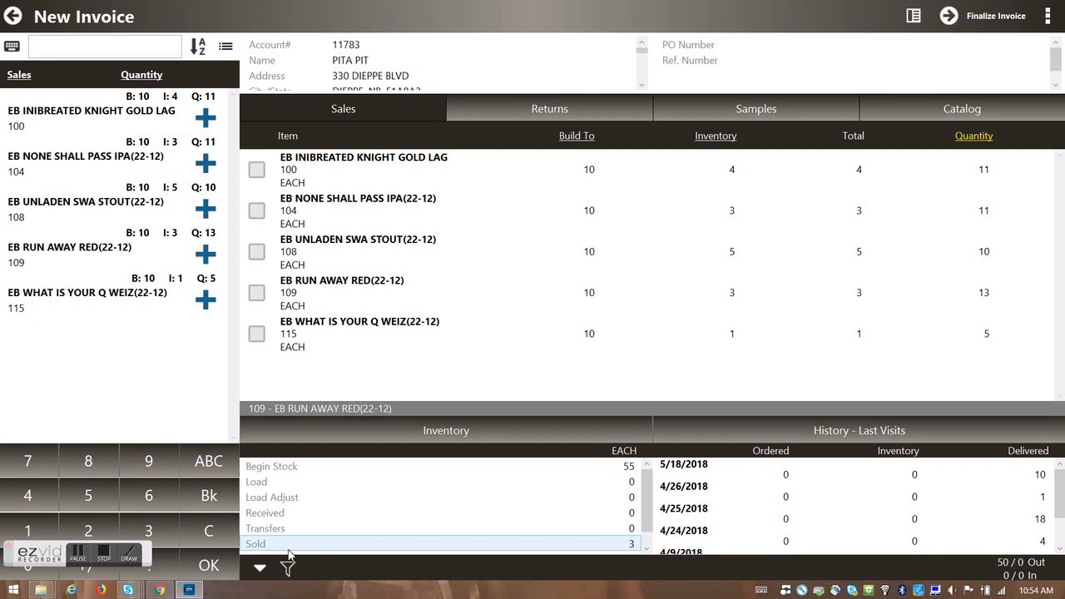
Switch the product list to browsing by category and open the BEER KEG category
{"action": "left_click", "coordinate": [226, 50]}
{"action": "left_click", "coordinate": [421, 281]}
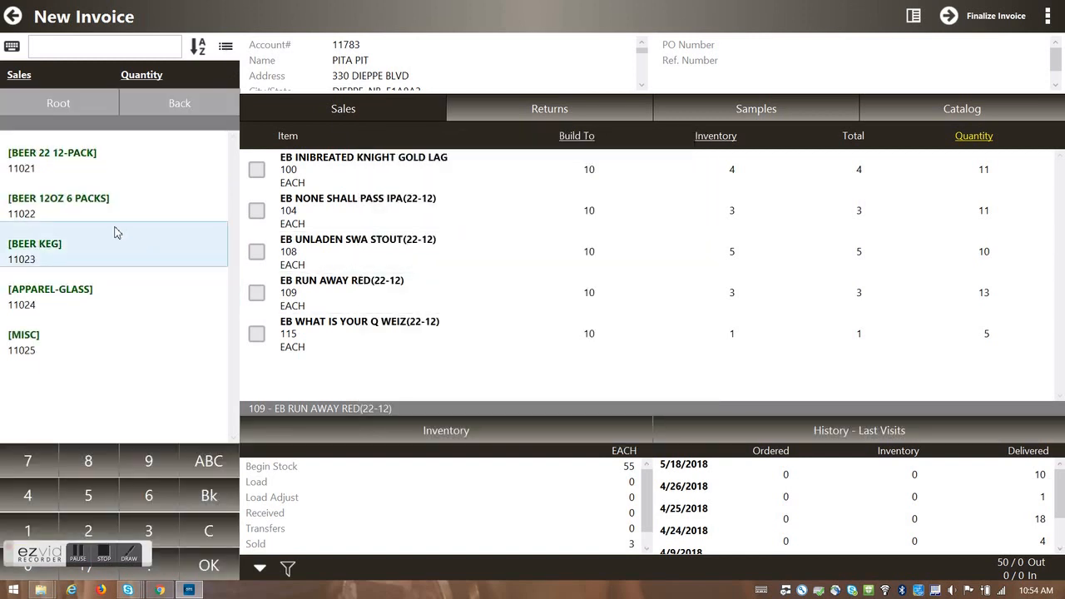
{"action": "left_click", "coordinate": [48, 253]}
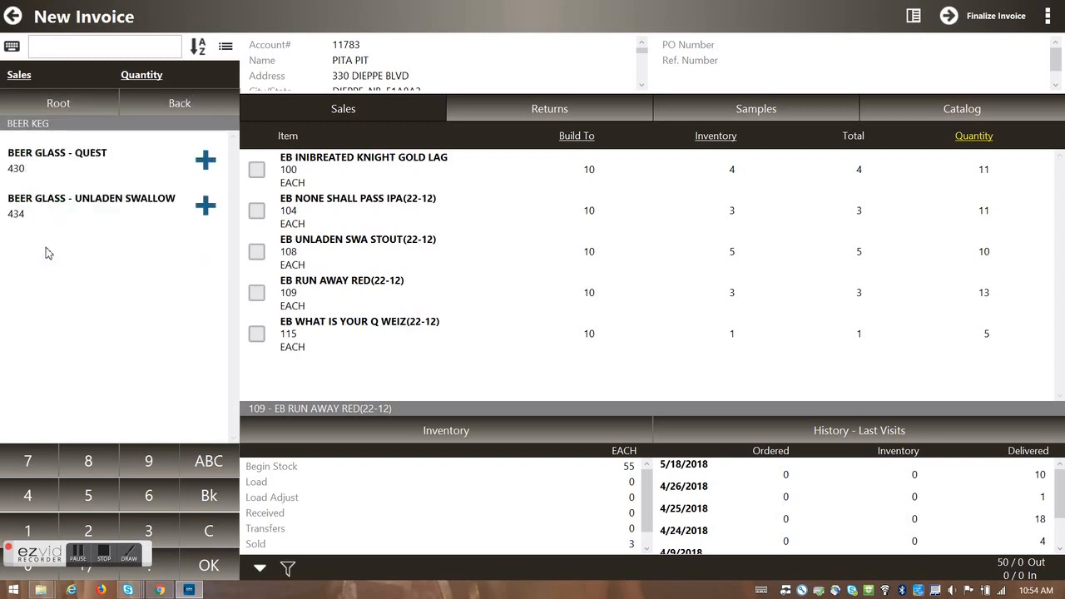
Add one BEER GLASS - QUEST and one EB ARTHURS BLACK IPA(22-12) from the BEER 22 12-PACK category to the sales items
{"action": "left_click", "coordinate": [205, 161]}
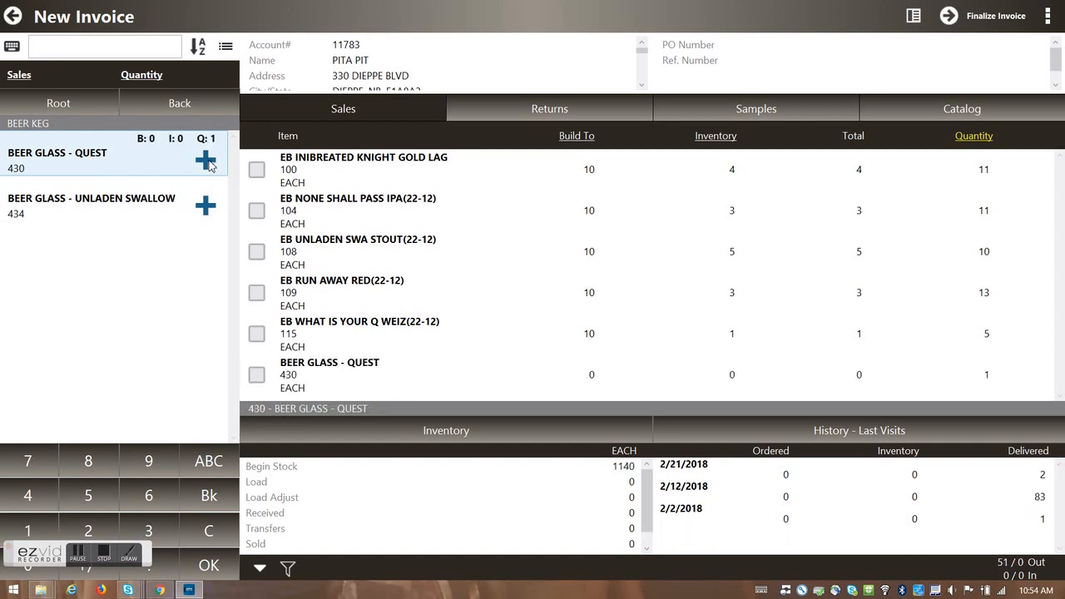
{"action": "left_click", "coordinate": [61, 104]}
{"action": "left_click", "coordinate": [37, 338]}
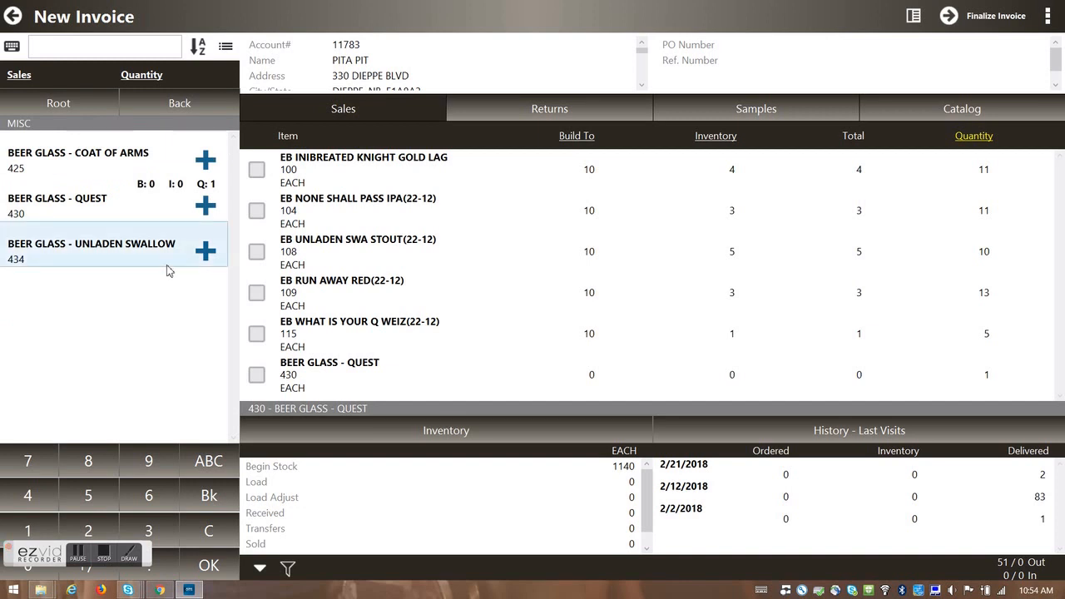
{"action": "left_click", "coordinate": [84, 105]}
{"action": "left_click", "coordinate": [135, 158]}
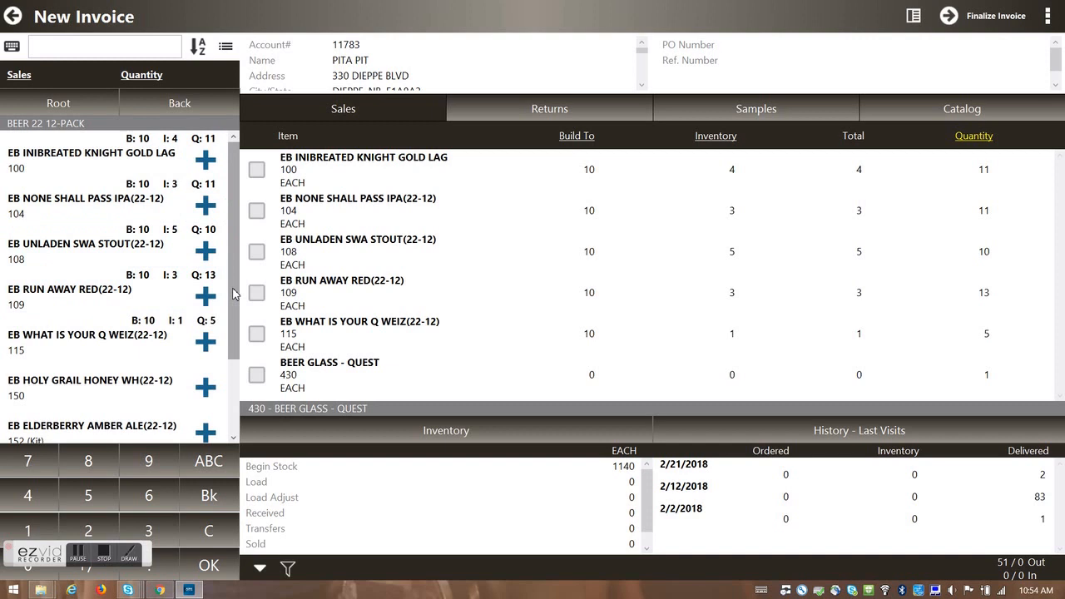
{"action": "scroll", "coordinate": [202, 412], "scroll_direction": "down", "scroll_amount": 2}
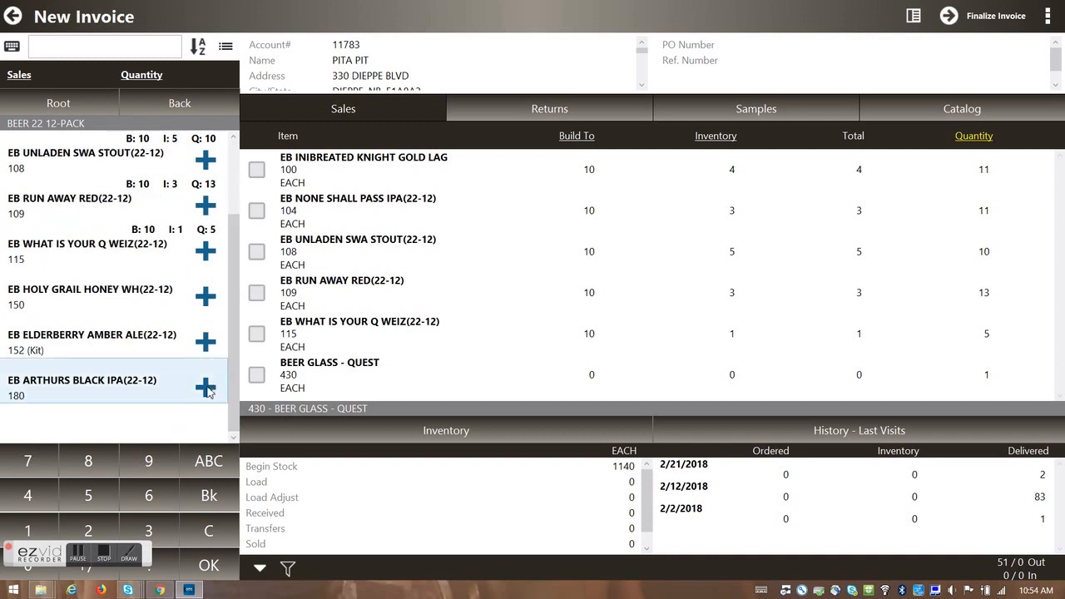
{"action": "left_click", "coordinate": [205, 387]}
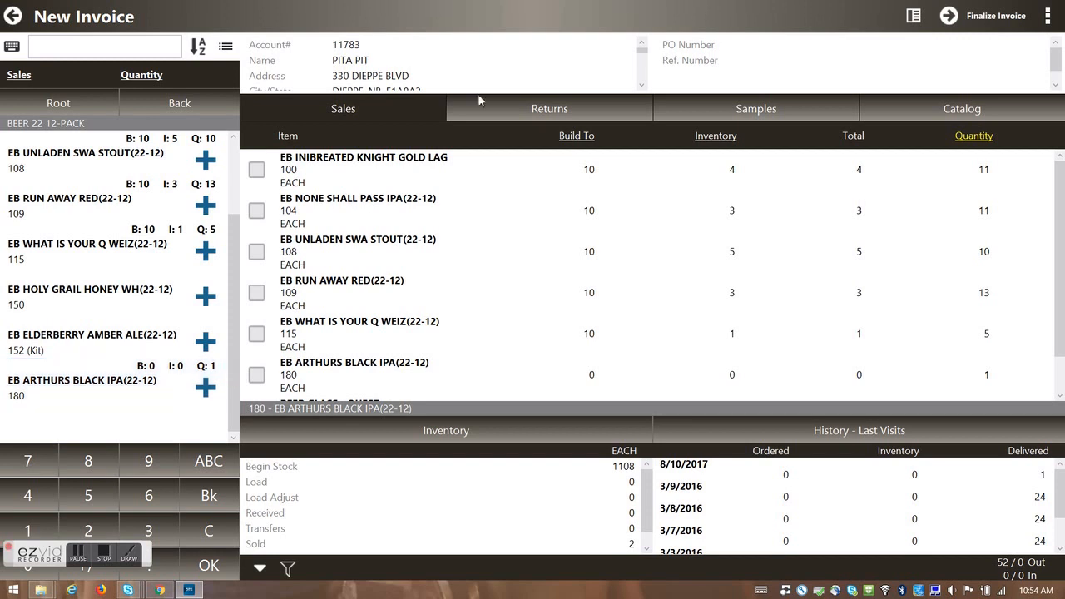
Record a return of 2 EB UNLADEN SWA STOUT(22-12) with the reason Stale
{"action": "left_click", "coordinate": [548, 114]}
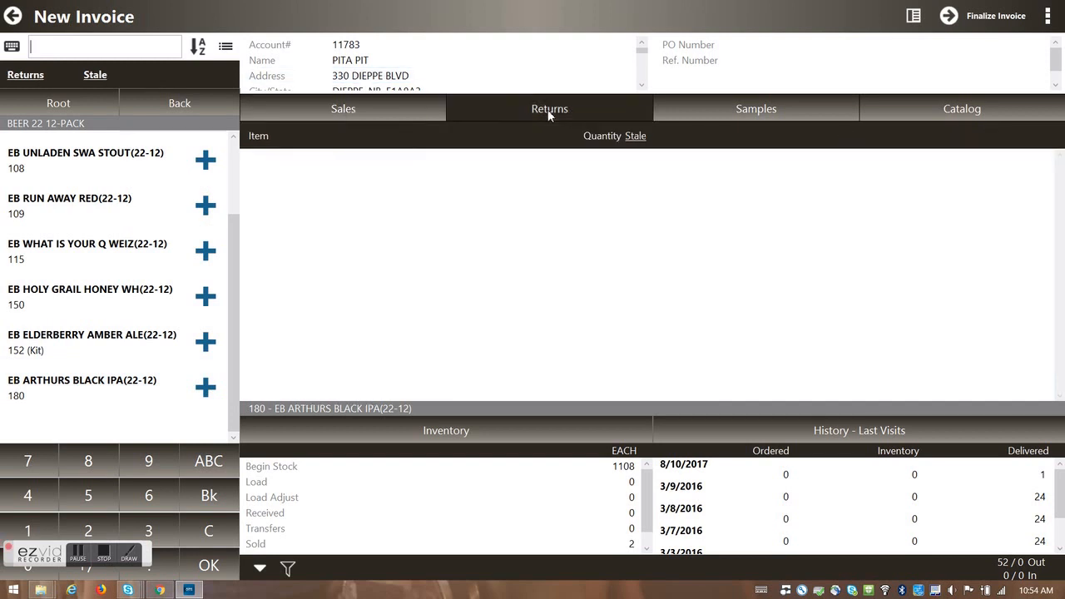
{"action": "left_click", "coordinate": [634, 142]}
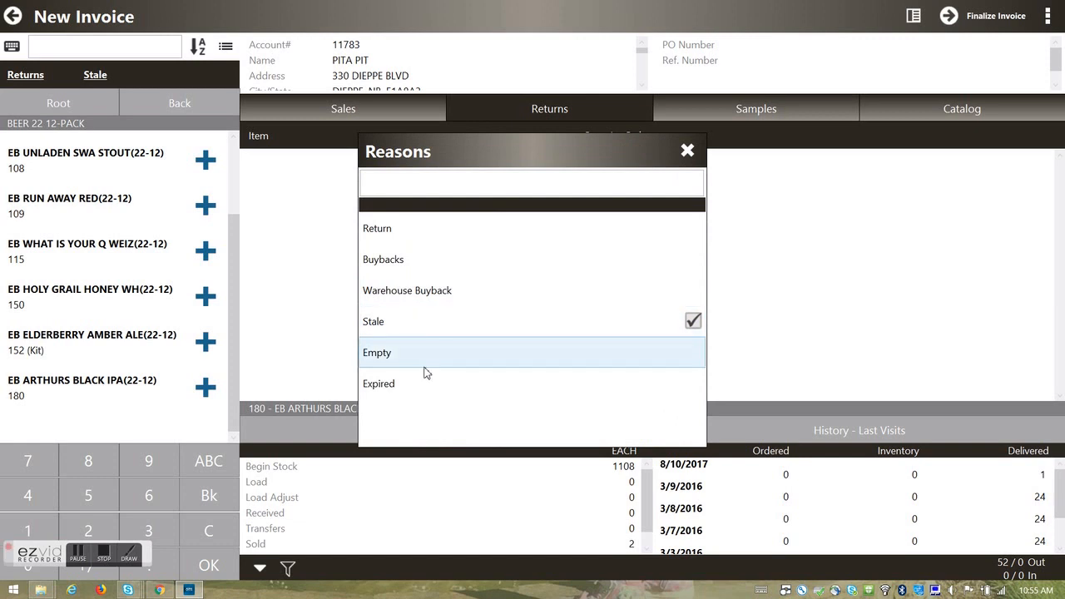
{"action": "left_click", "coordinate": [437, 331]}
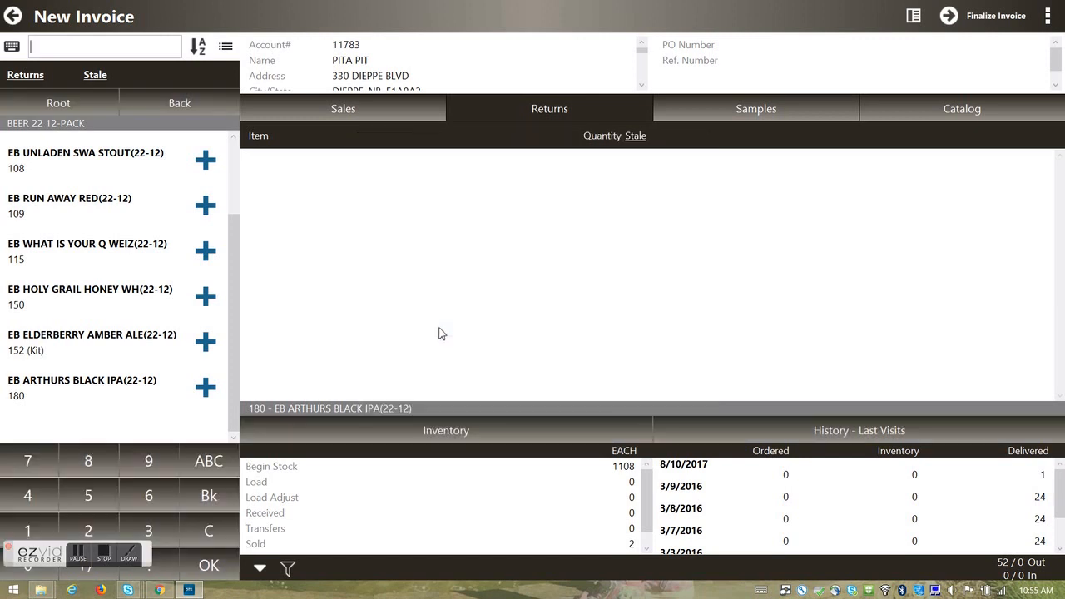
{"action": "left_click", "coordinate": [204, 158]}
{"action": "left_click", "coordinate": [205, 159]}
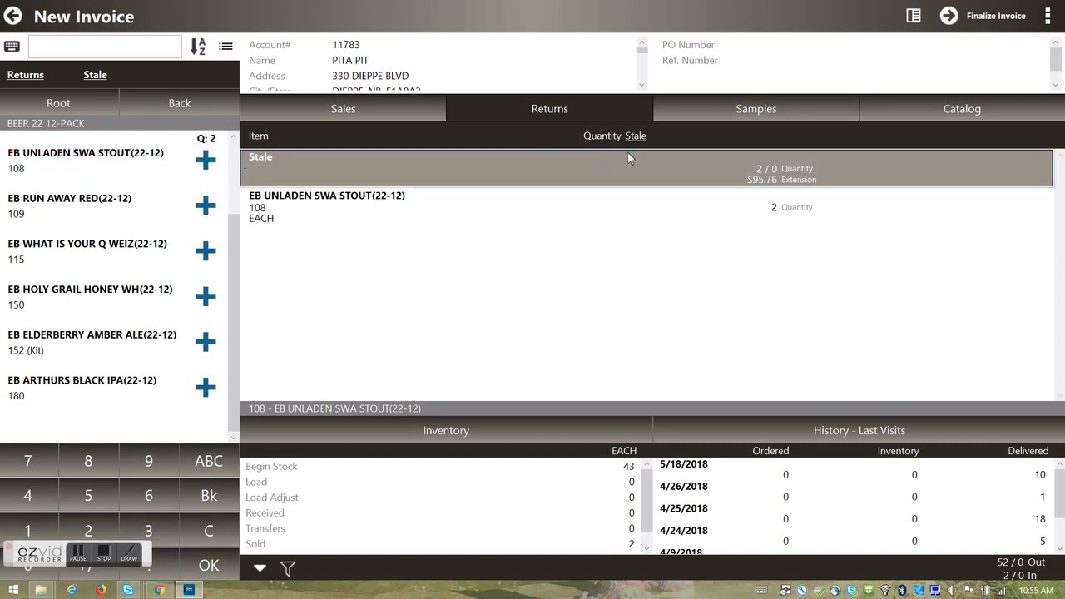
Add 2 EB UNLADEN SWA STOUT(22-12) as samples, keeping FREE GOODS as the reason
{"action": "left_click", "coordinate": [720, 114]}
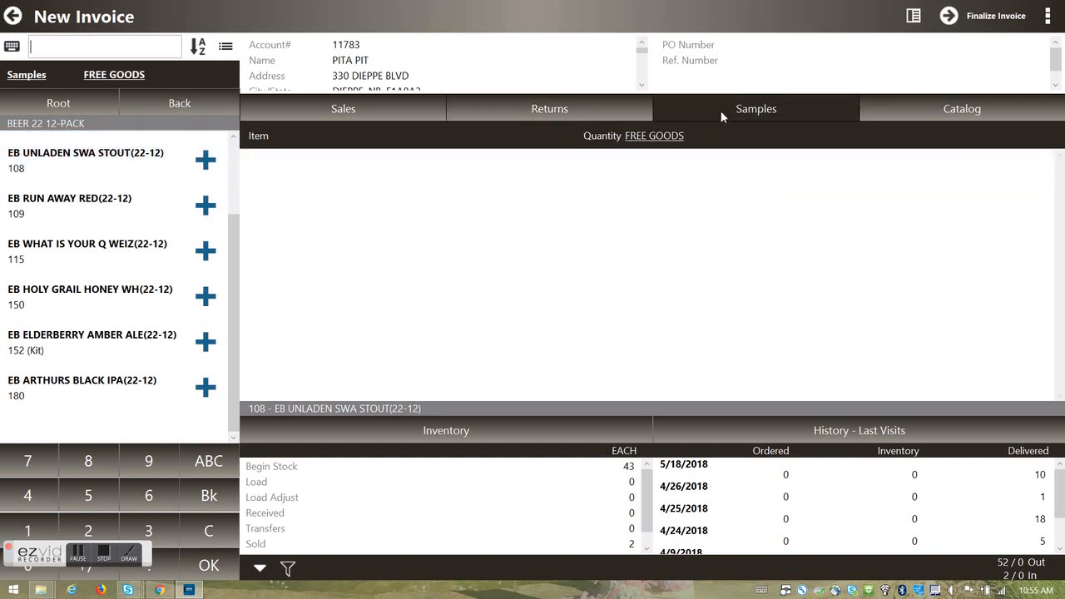
{"action": "left_click", "coordinate": [670, 137]}
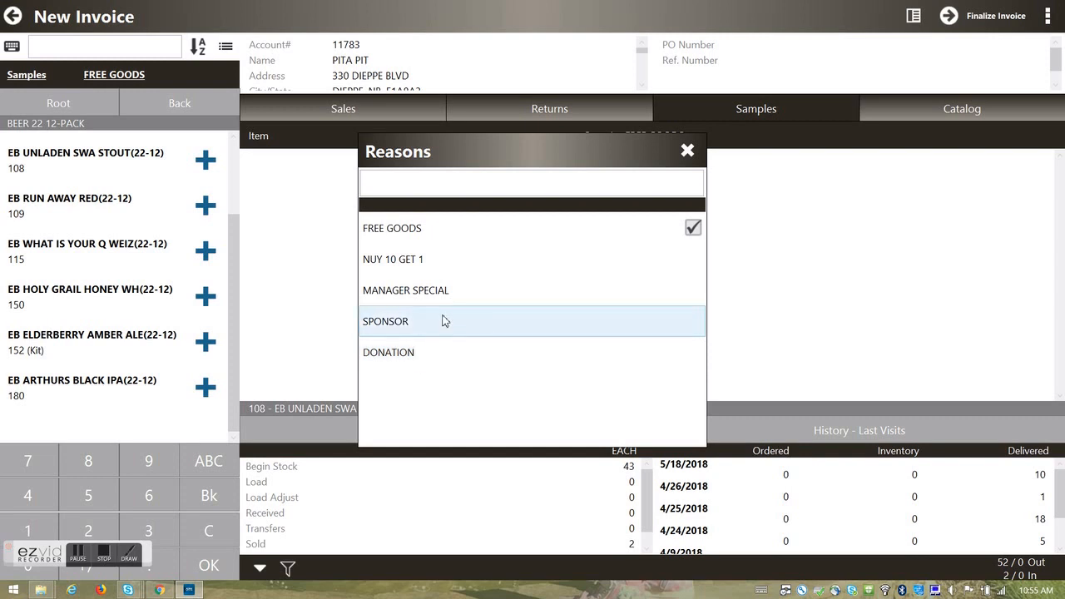
{"action": "left_click", "coordinate": [686, 153]}
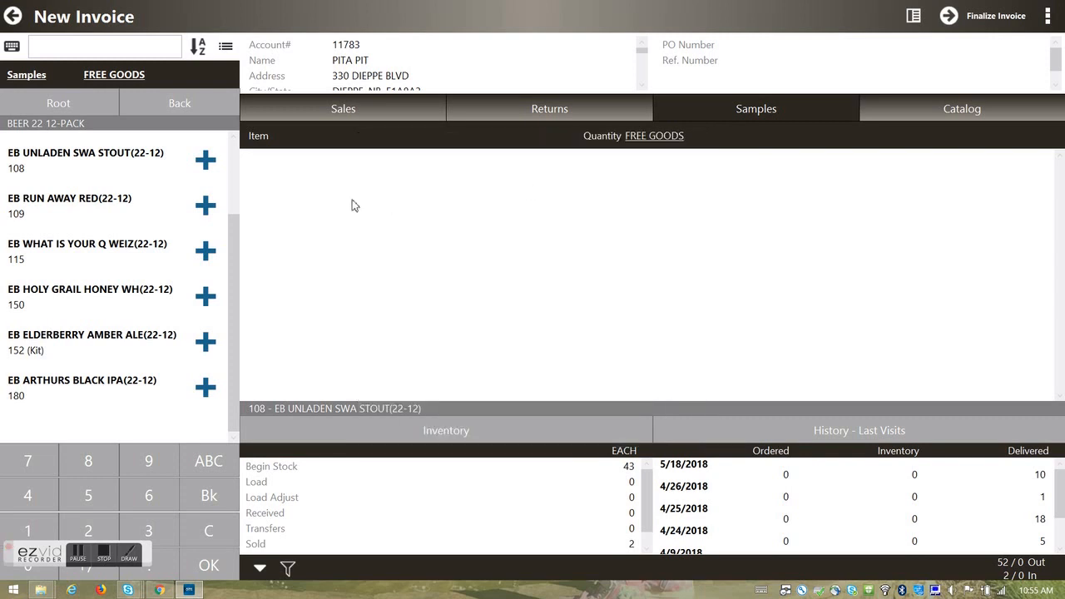
{"action": "double_click", "coordinate": [204, 160]}
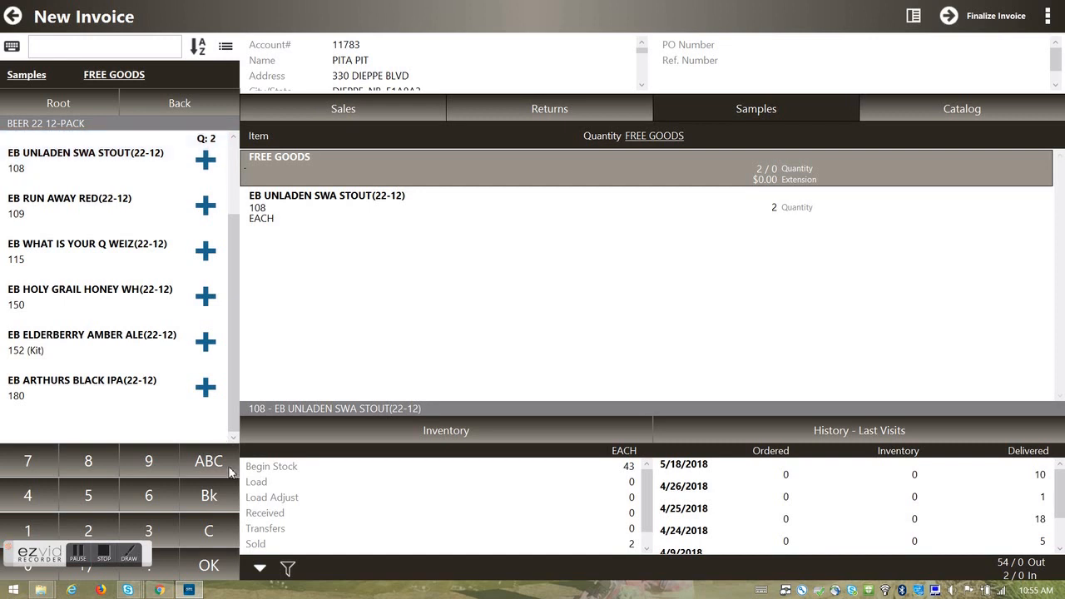
Collapse the item information area and switch the invoice summary from item counts to the dollar amount
{"action": "left_click", "coordinate": [259, 568]}
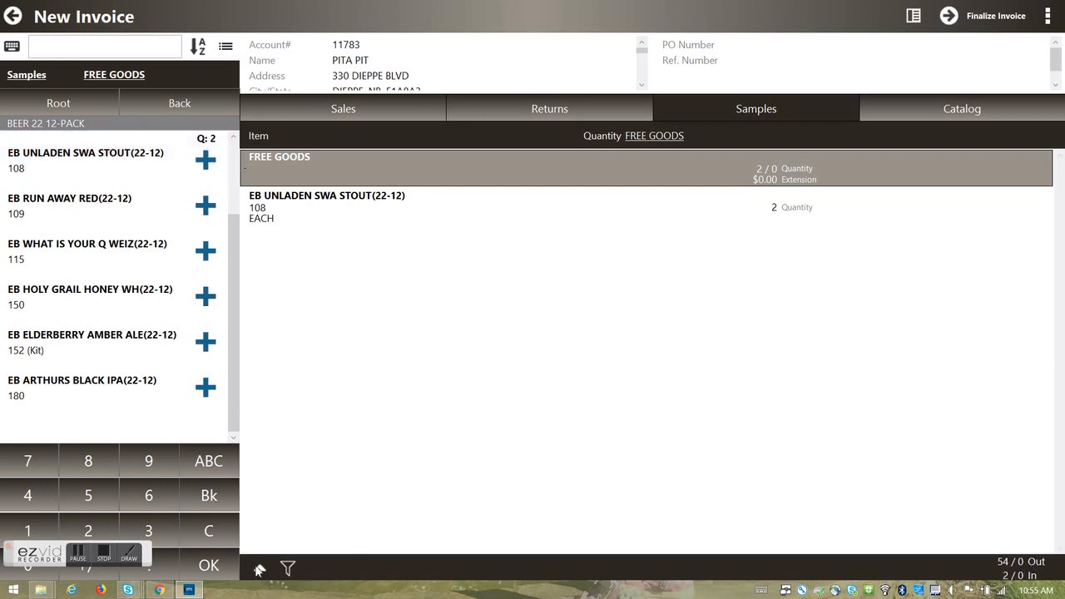
{"action": "left_click", "coordinate": [1005, 574]}
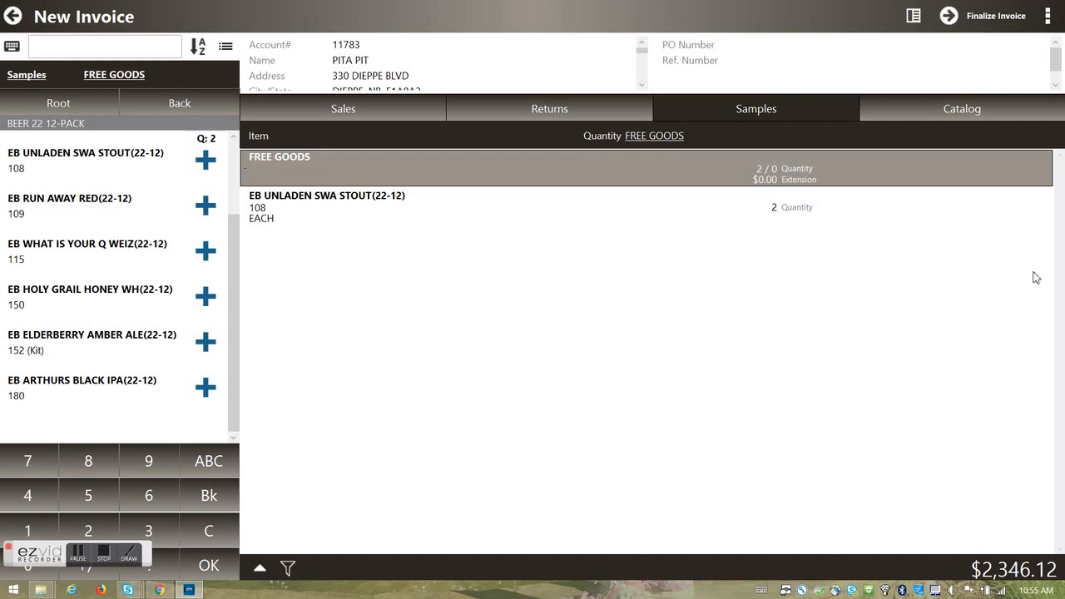
Start finalizing the invoice and assign the reason CUSTOMER DECLINED to the downward adjustment of item 115
{"action": "left_click", "coordinate": [991, 19]}
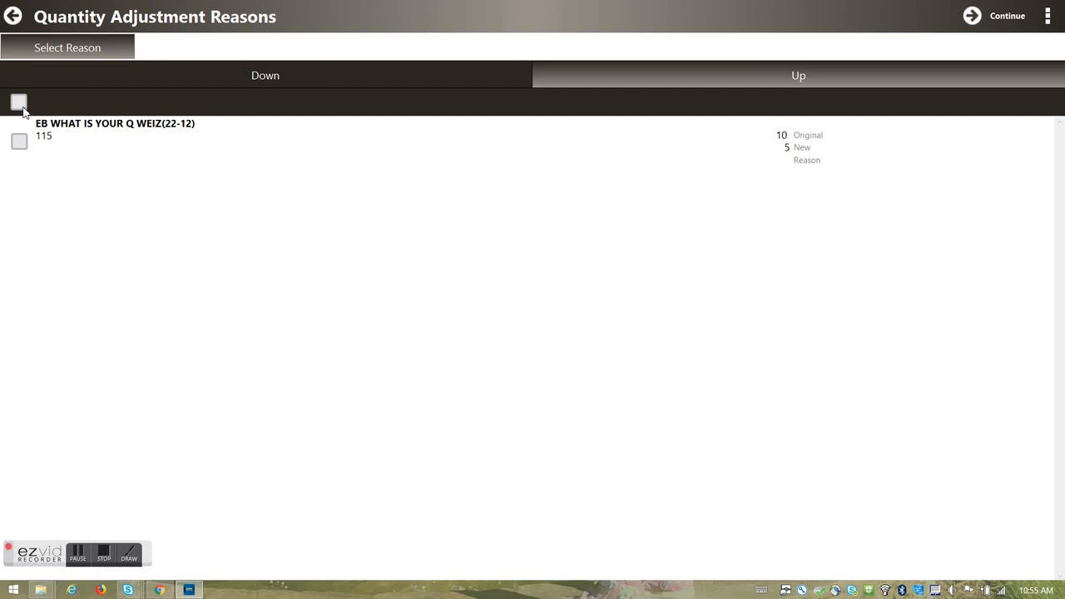
{"action": "left_click", "coordinate": [20, 143]}
{"action": "left_click", "coordinate": [92, 46]}
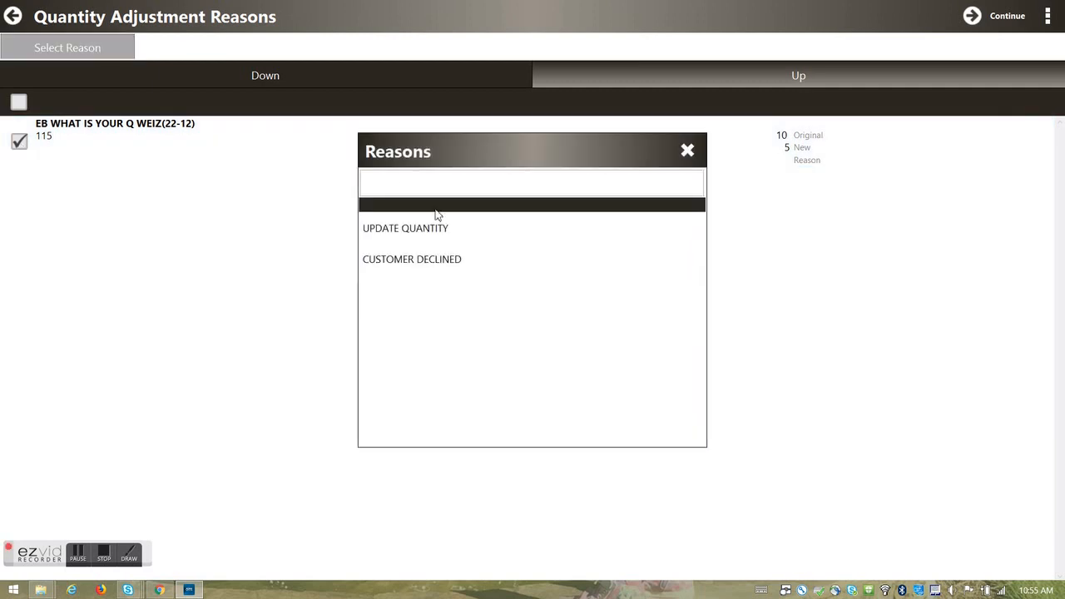
{"action": "left_click", "coordinate": [434, 262]}
Assign the reason EXTRA TRUCK STOCK to all upward quantity adjustments and post the adjustment reasons
{"action": "left_click", "coordinate": [679, 76]}
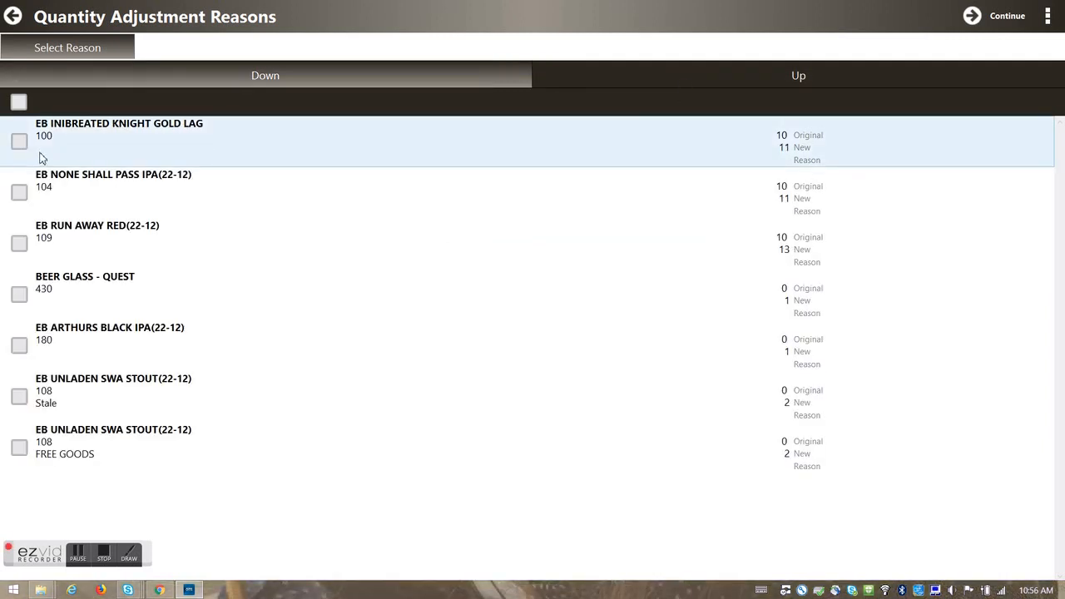
{"action": "left_click", "coordinate": [18, 103]}
{"action": "left_click", "coordinate": [75, 48]}
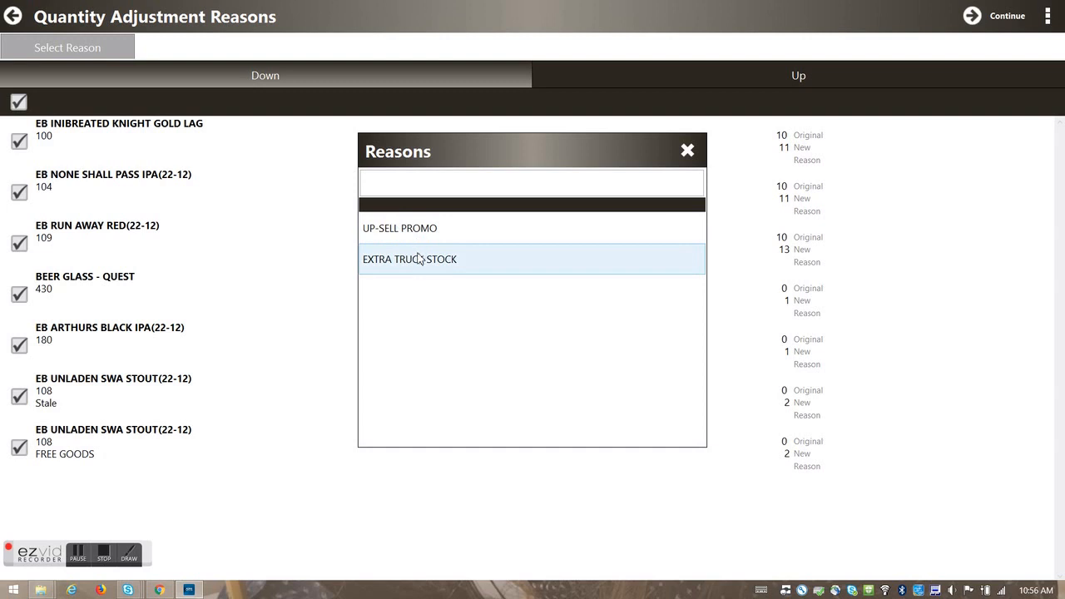
{"action": "left_click", "coordinate": [419, 261]}
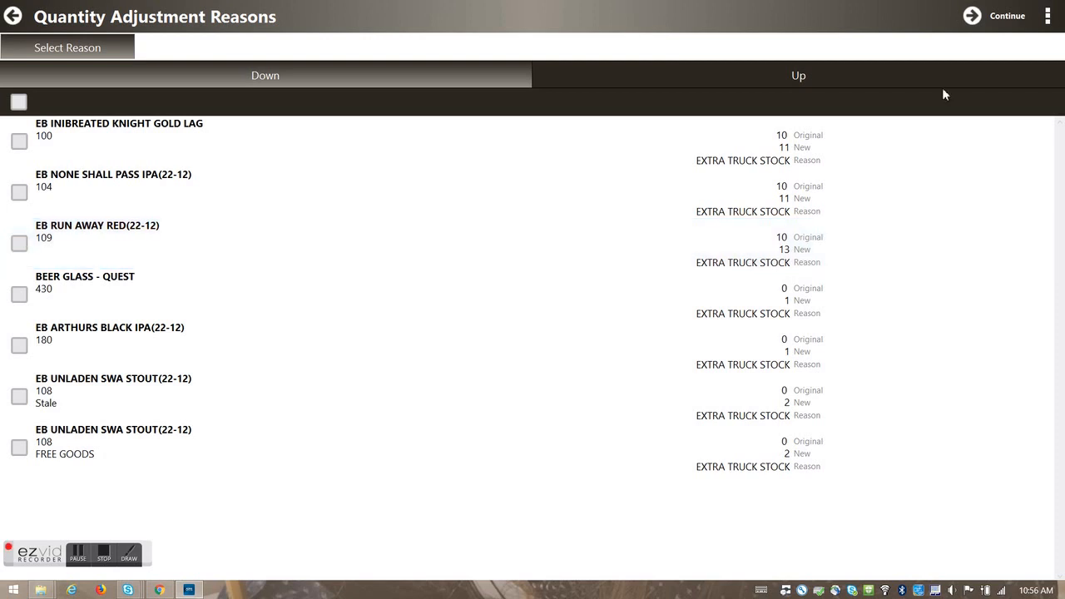
{"action": "left_click", "coordinate": [1003, 20]}
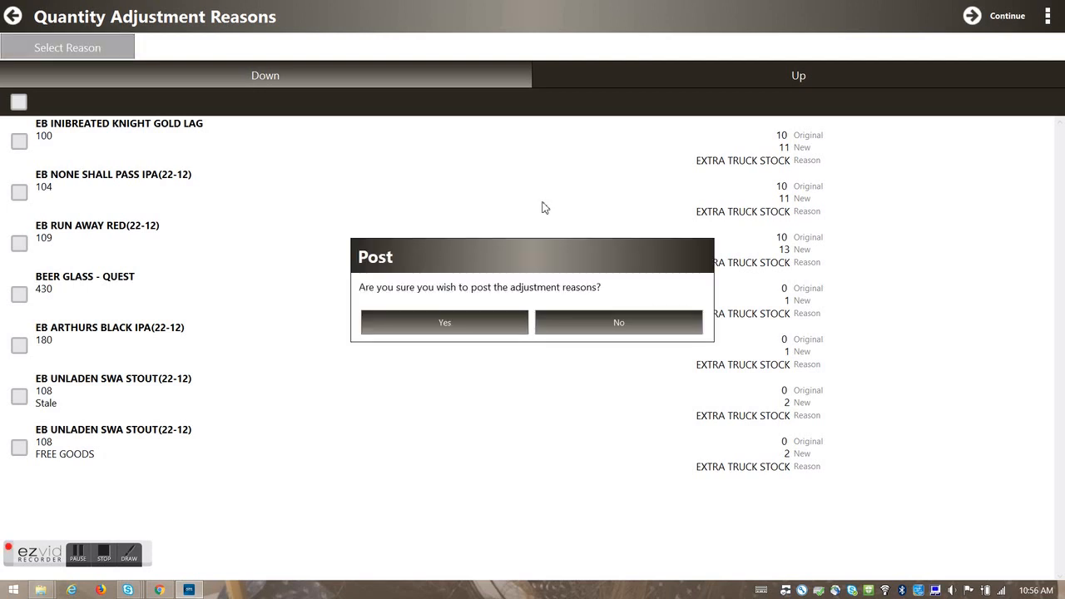
{"action": "left_click", "coordinate": [449, 324]}
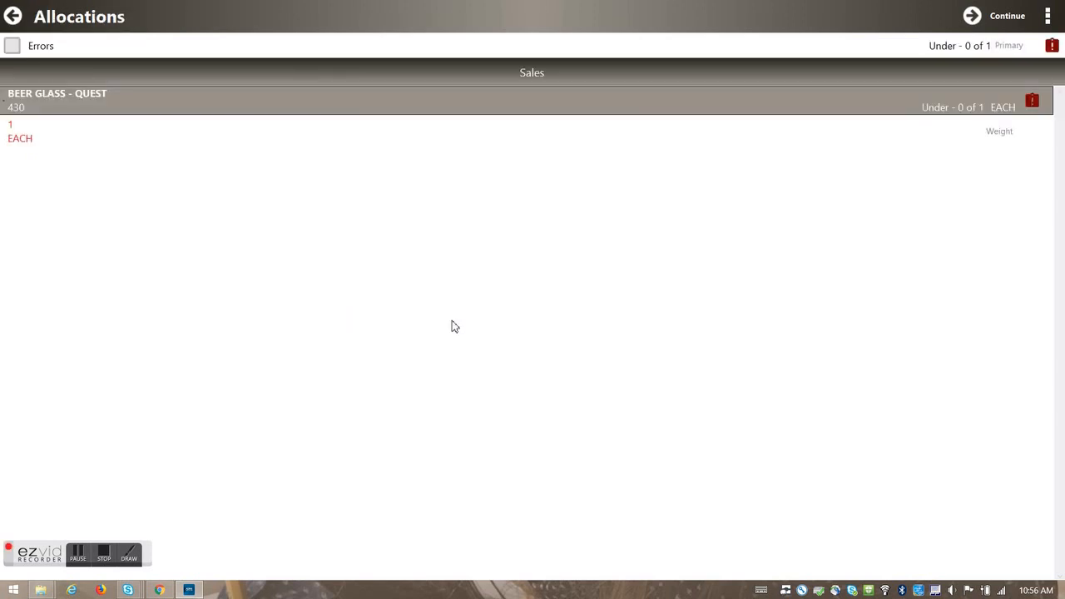
Allocate the BEER GLASS - QUEST with quantity 1, trying a weight of 1 before setting the weight to 5
{"action": "left_click", "coordinate": [33, 134]}
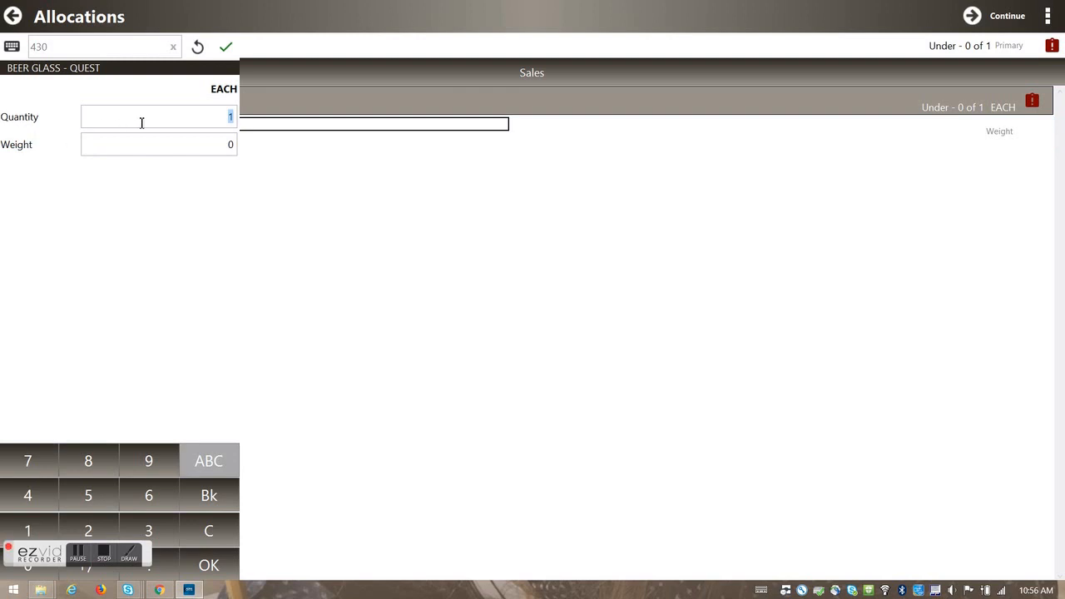
{"action": "key", "text": "Tab"}
{"action": "type", "text": "1"}
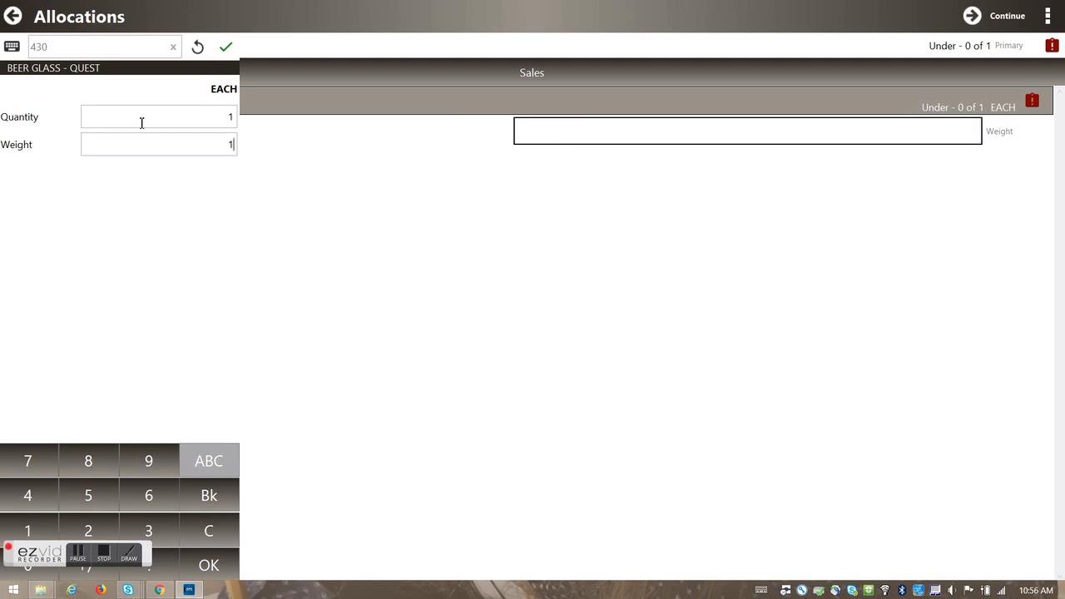
{"action": "left_click", "coordinate": [227, 48]}
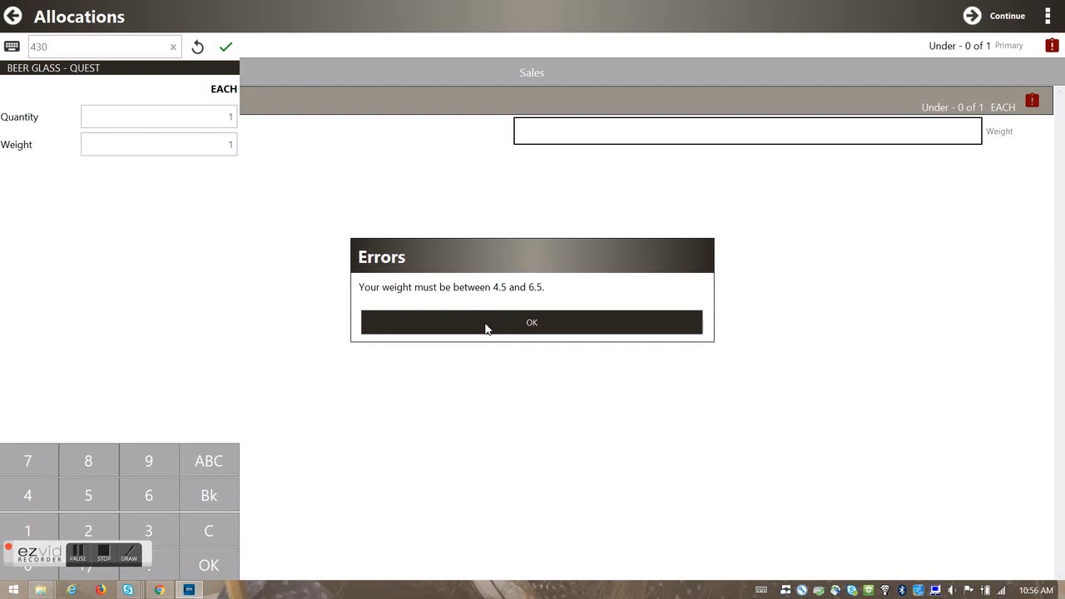
{"action": "left_click", "coordinate": [470, 324]}
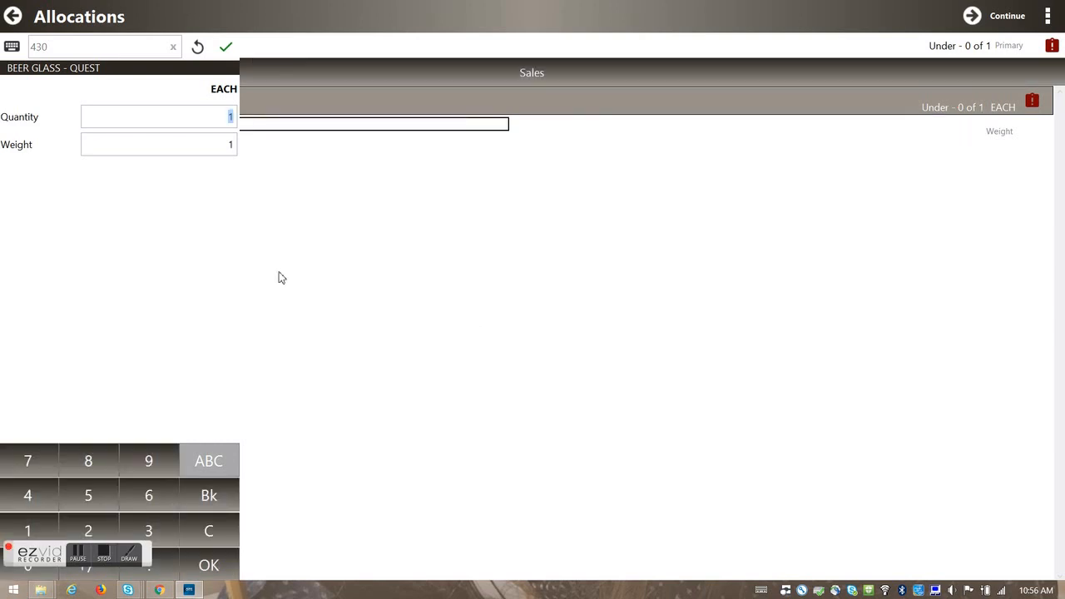
{"action": "type", "text": "5"}
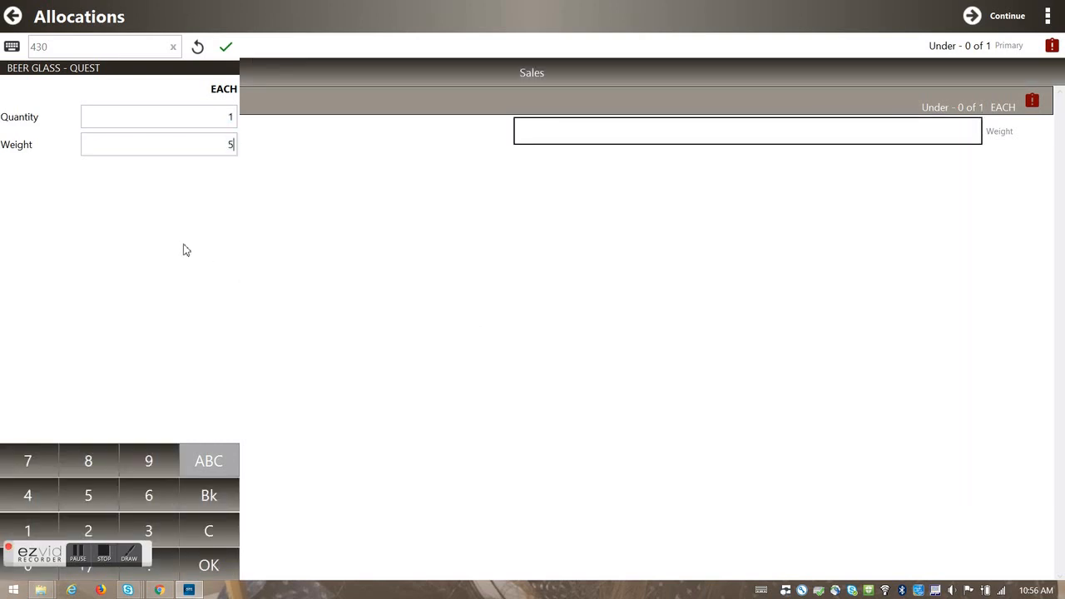
{"action": "left_click", "coordinate": [226, 48]}
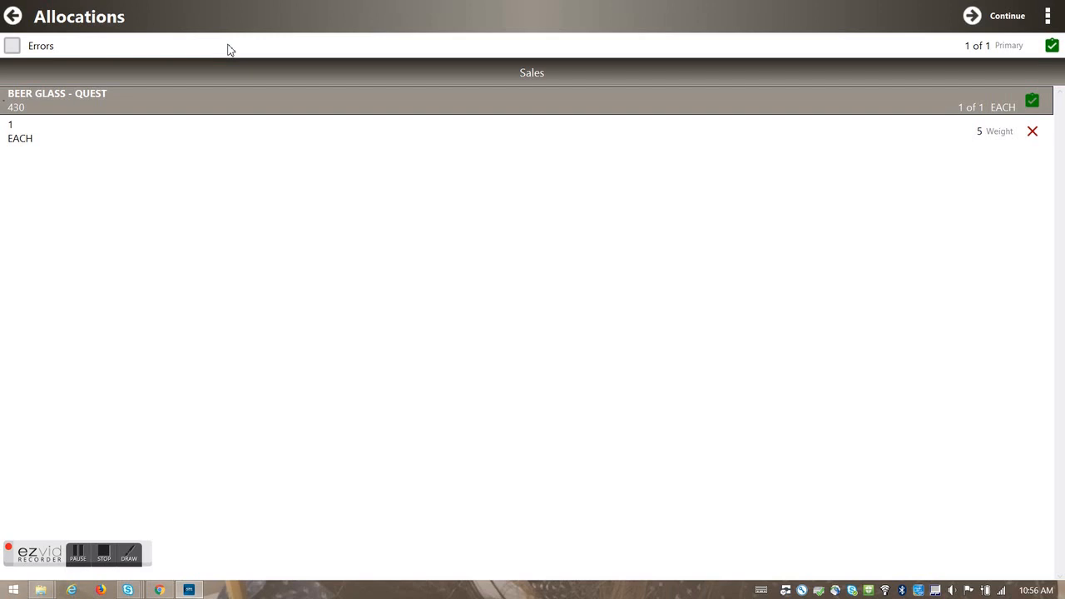
Continue from the allocations, choose to review the transaction for eligible promotions and return to the new invoice
{"action": "left_click", "coordinate": [1007, 18]}
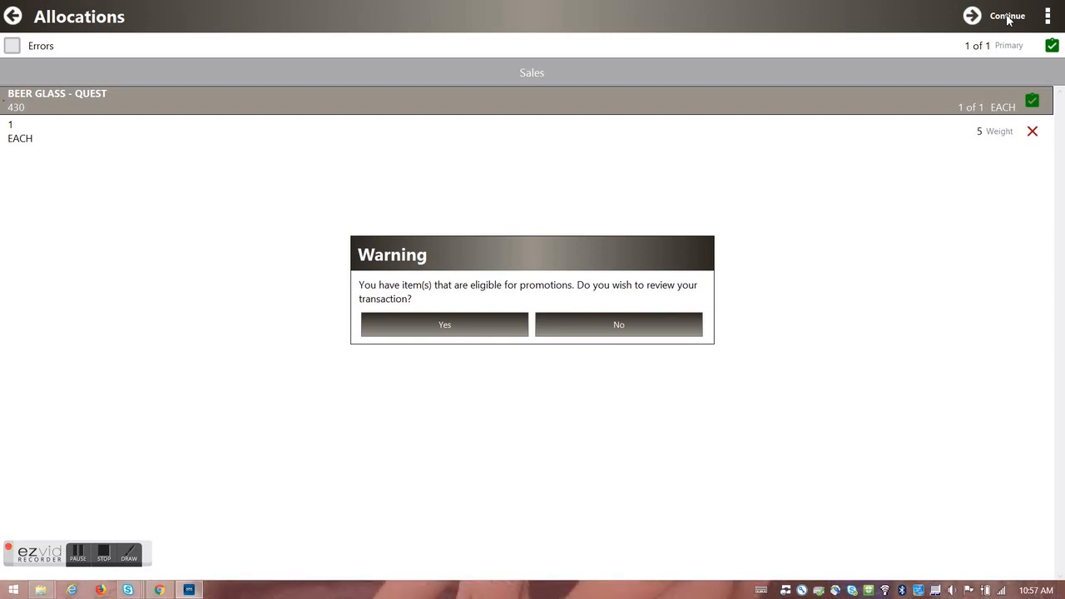
{"action": "left_click", "coordinate": [473, 324]}
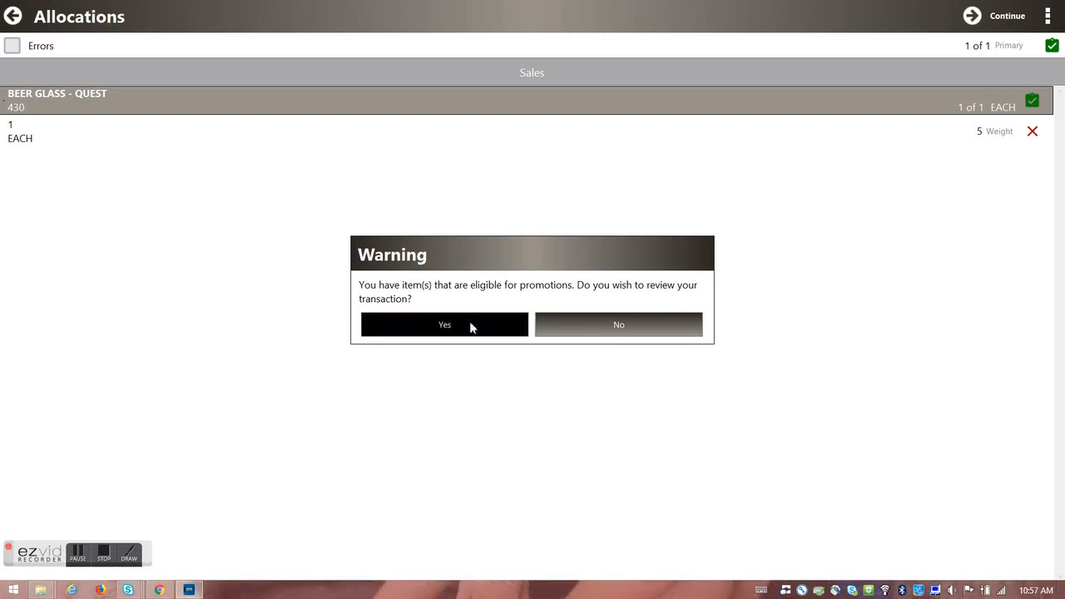
{"action": "left_click", "coordinate": [15, 20]}
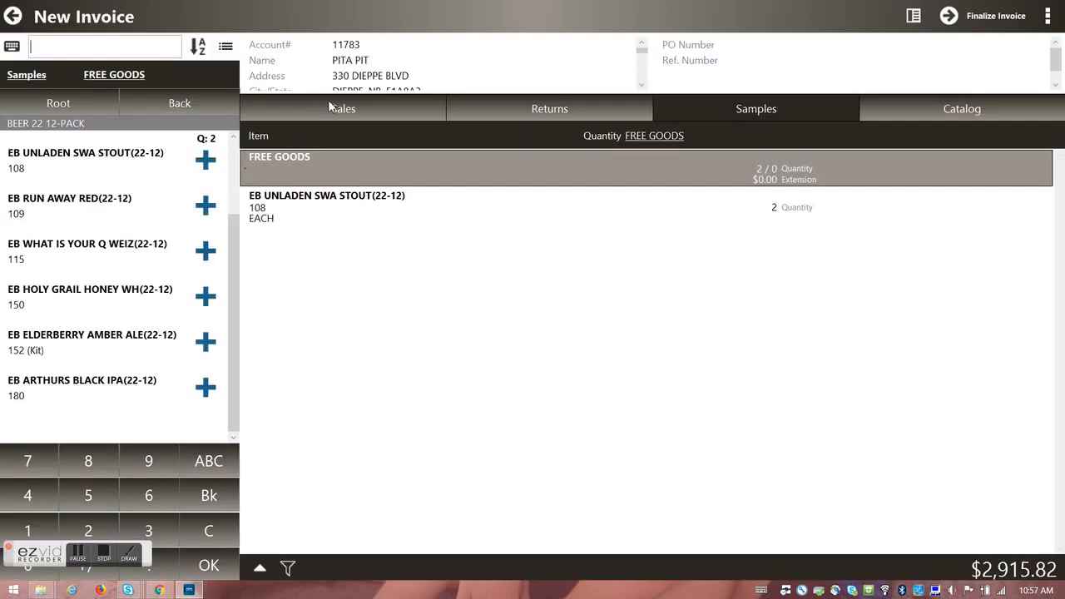
Review the promotion alerts for sales item 104, EB NONE SHALL PASS IPA(22-12)
{"action": "left_click", "coordinate": [333, 108]}
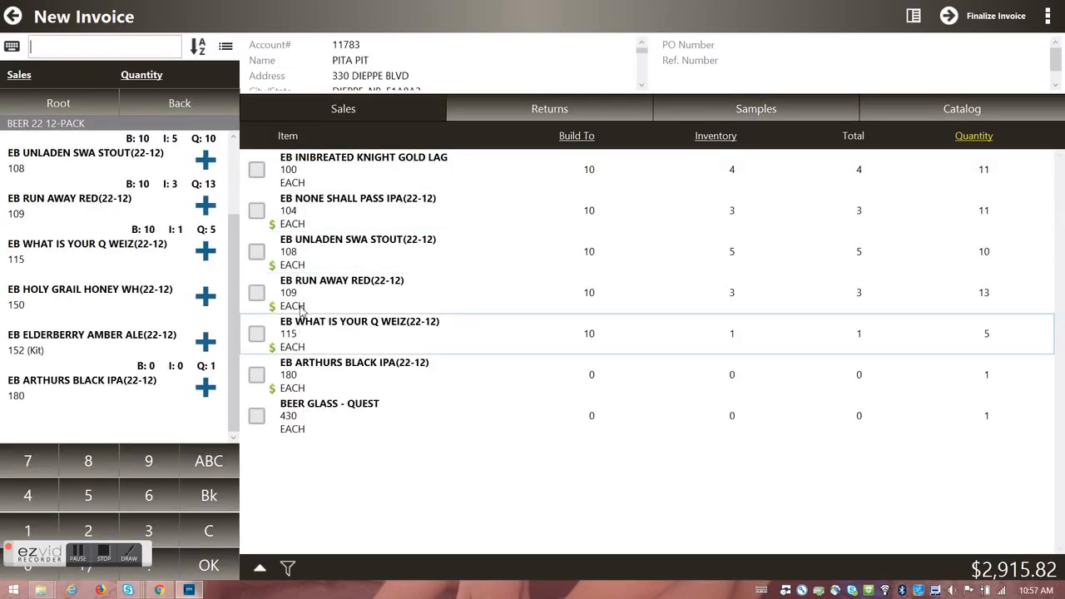
{"action": "right_click", "coordinate": [341, 222]}
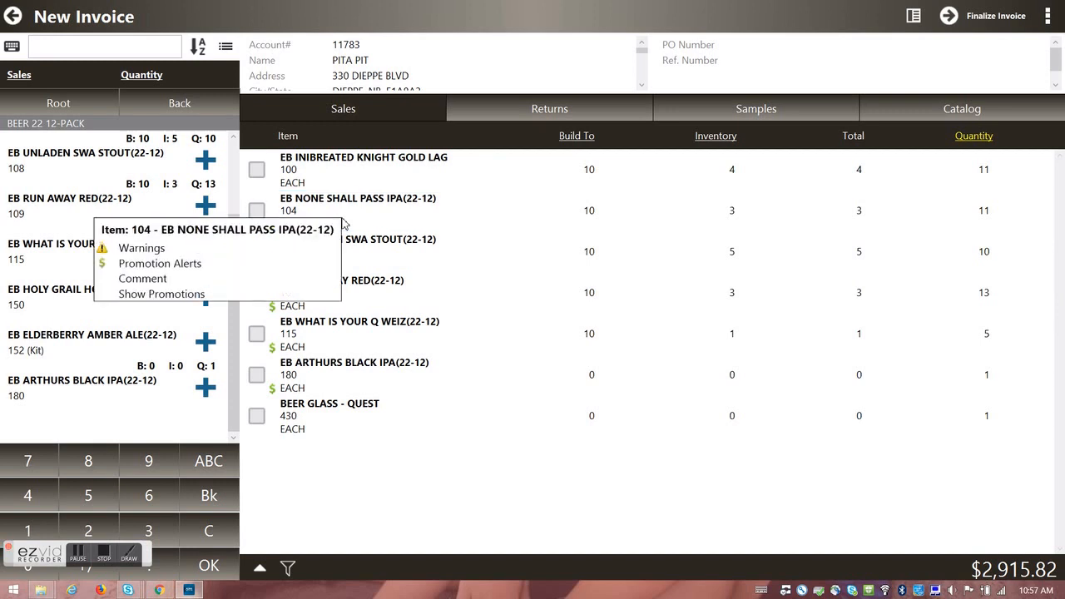
{"action": "left_click", "coordinate": [245, 263]}
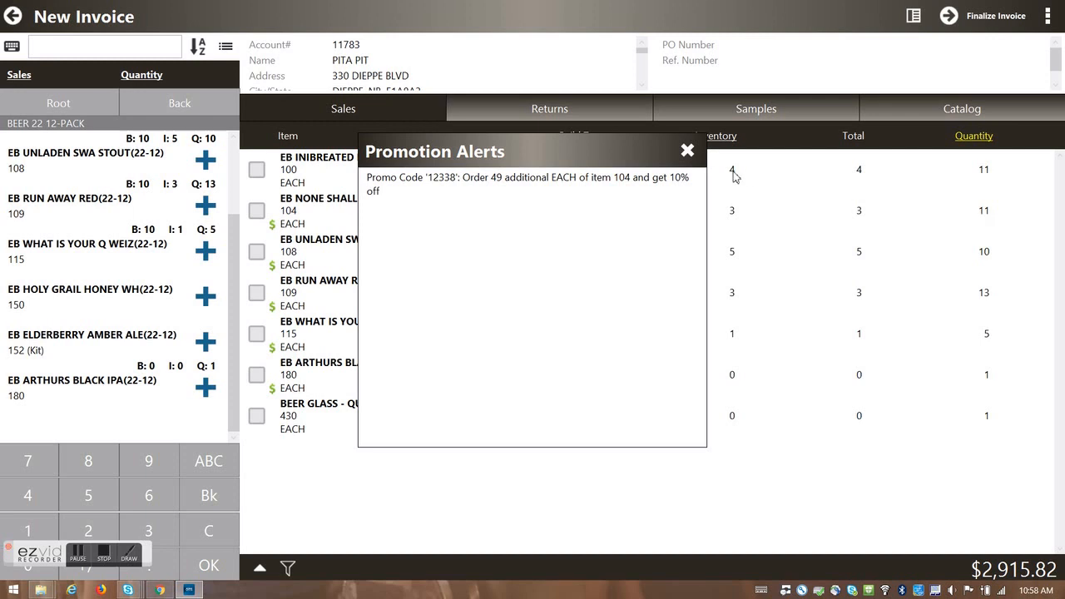
{"action": "left_click", "coordinate": [687, 152]}
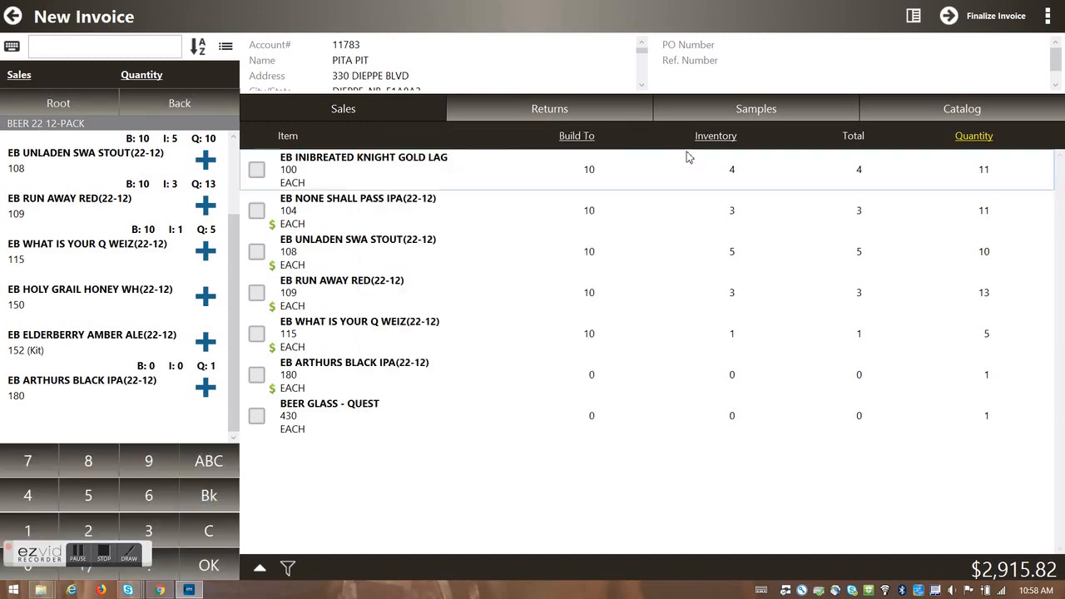
Finalize the invoice without reviewing eligible promotions and check the price details of EB INIBREATED KNIGHT GOLD LAG, saving them as they are
{"action": "left_click", "coordinate": [998, 18]}
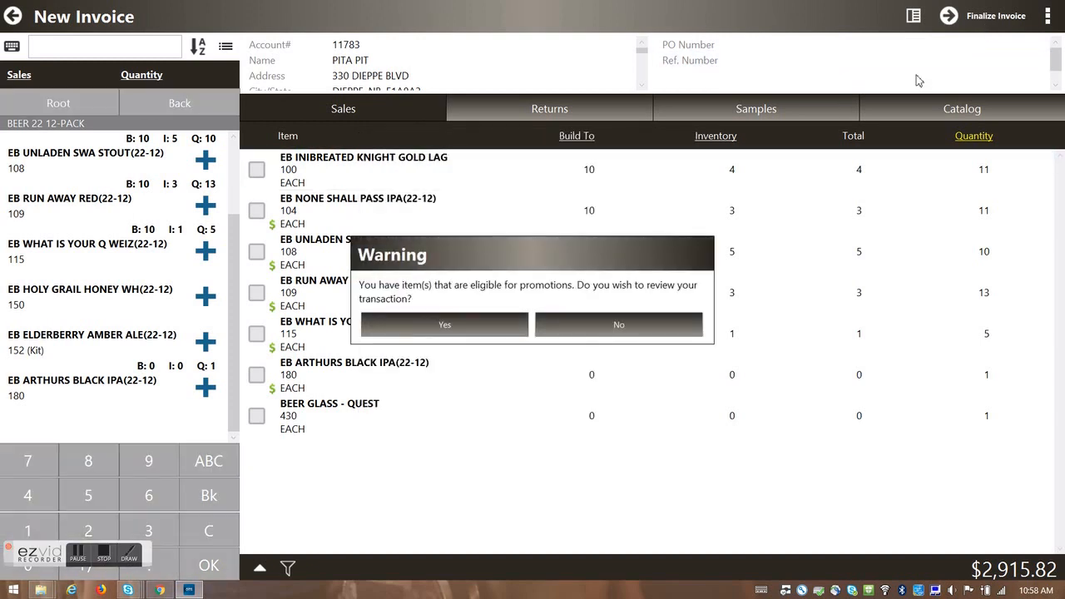
{"action": "left_click", "coordinate": [623, 324]}
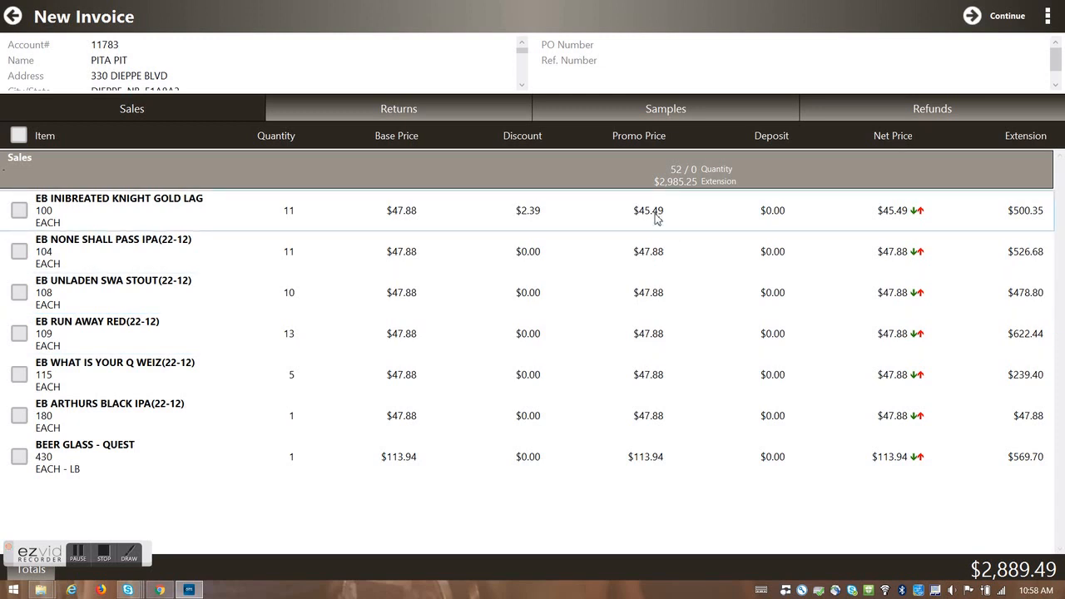
{"action": "left_click", "coordinate": [908, 214]}
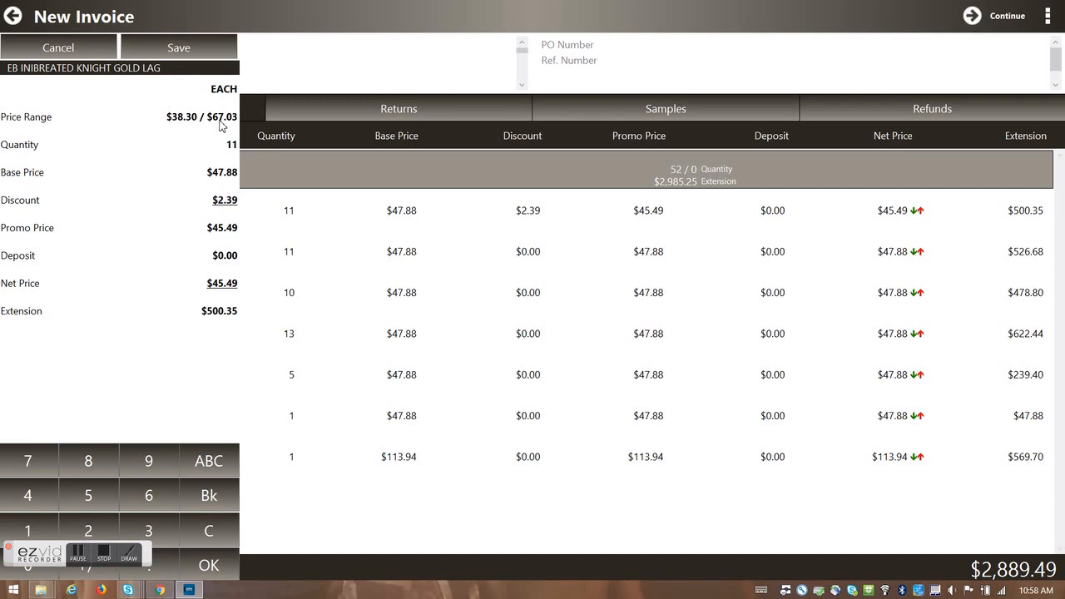
{"action": "left_click", "coordinate": [191, 49]}
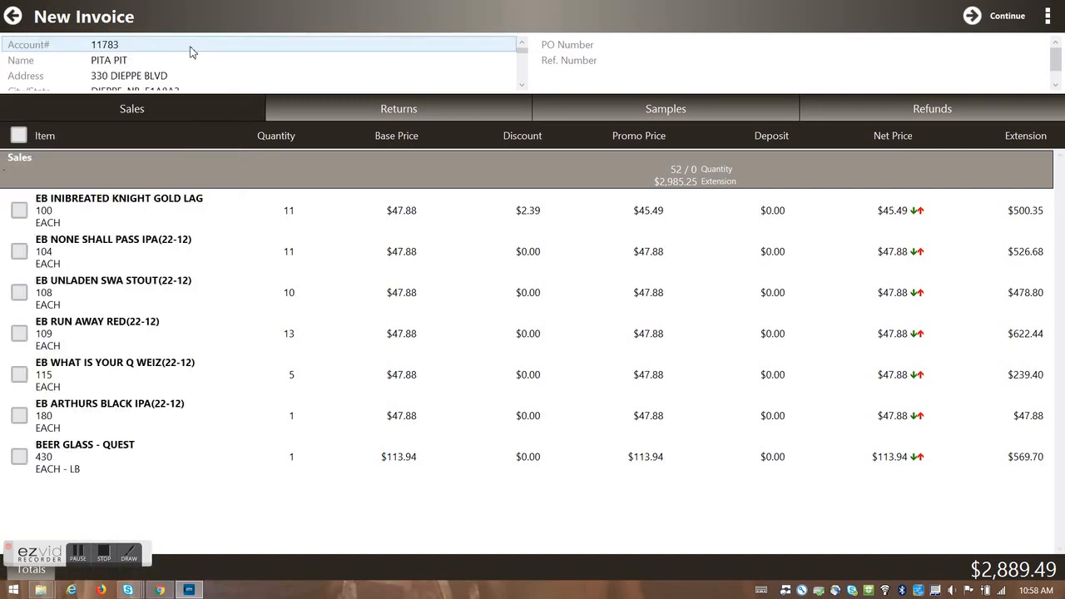
Review the pricing of the returns and samples and continue to the invoice summary
{"action": "left_click", "coordinate": [460, 108]}
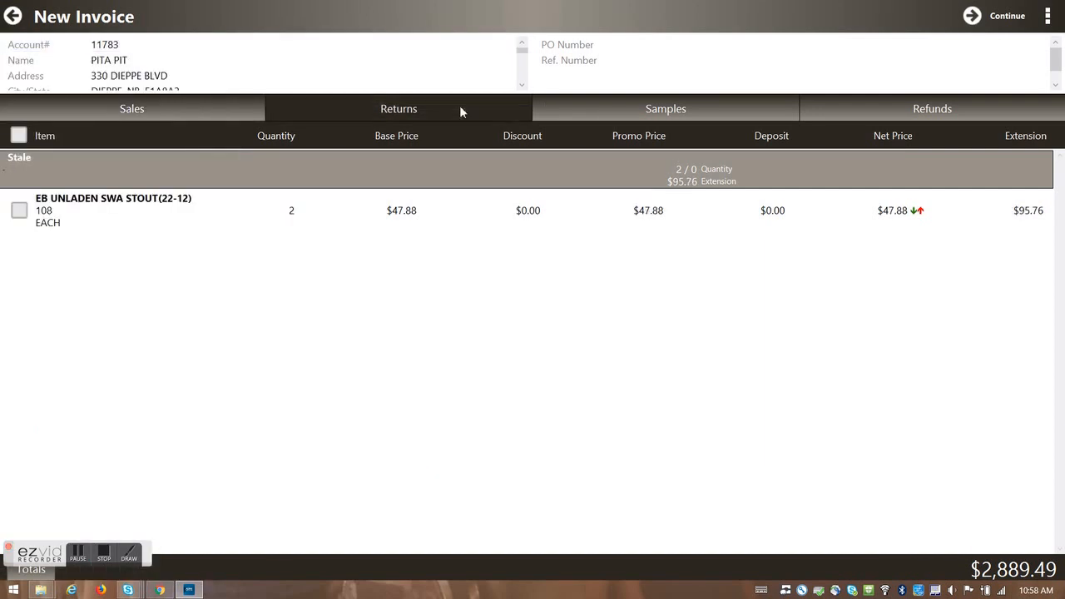
{"action": "left_click", "coordinate": [636, 114]}
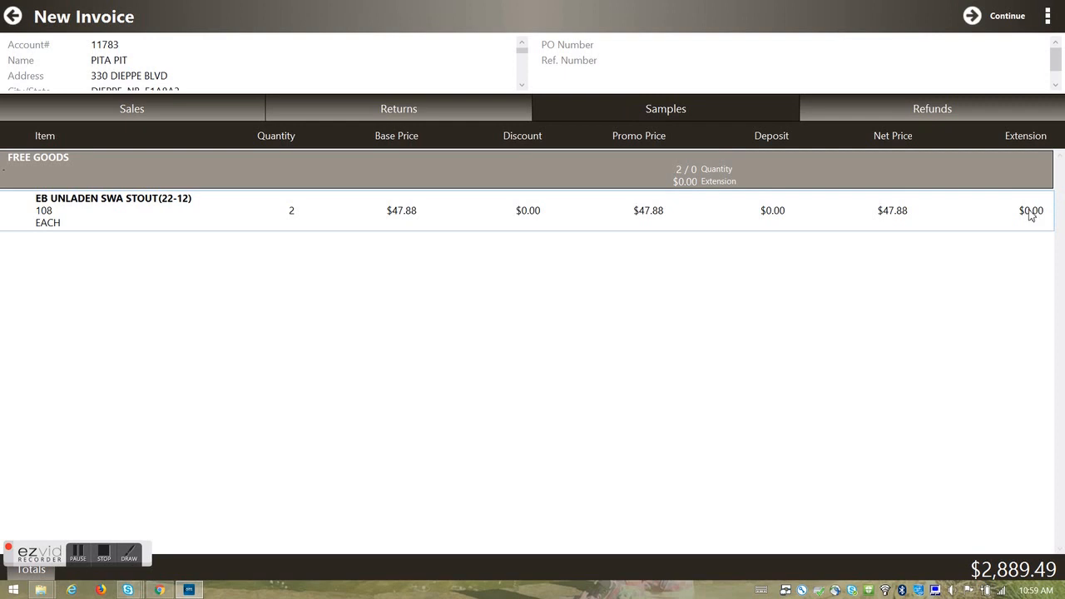
{"action": "left_click", "coordinate": [1009, 21]}
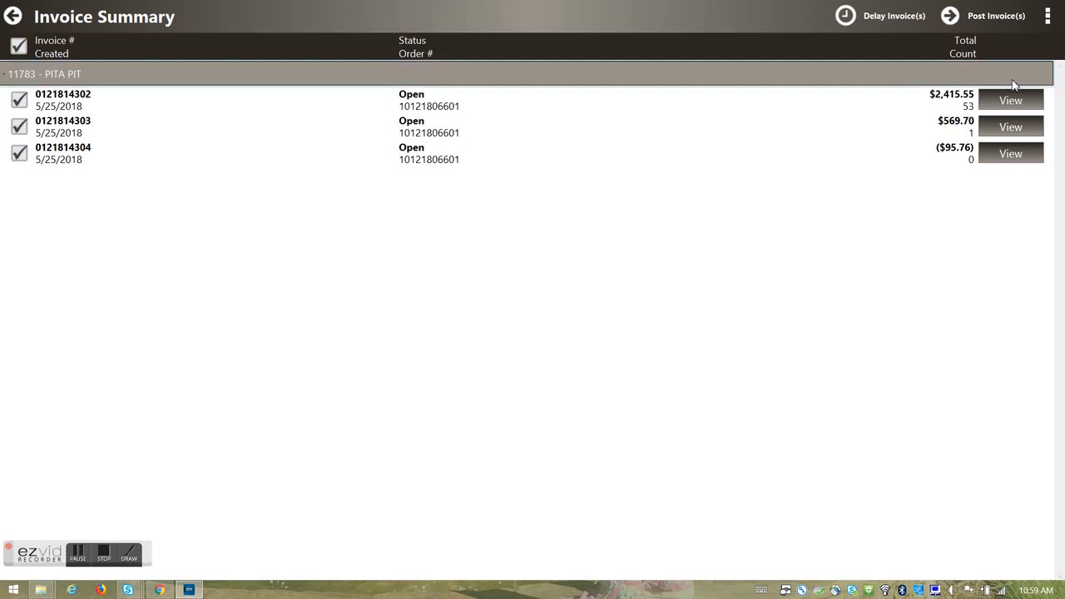
Post all selected PITA PIT invoices without performing DEX and draw the account signature
{"action": "left_click", "coordinate": [1001, 22]}
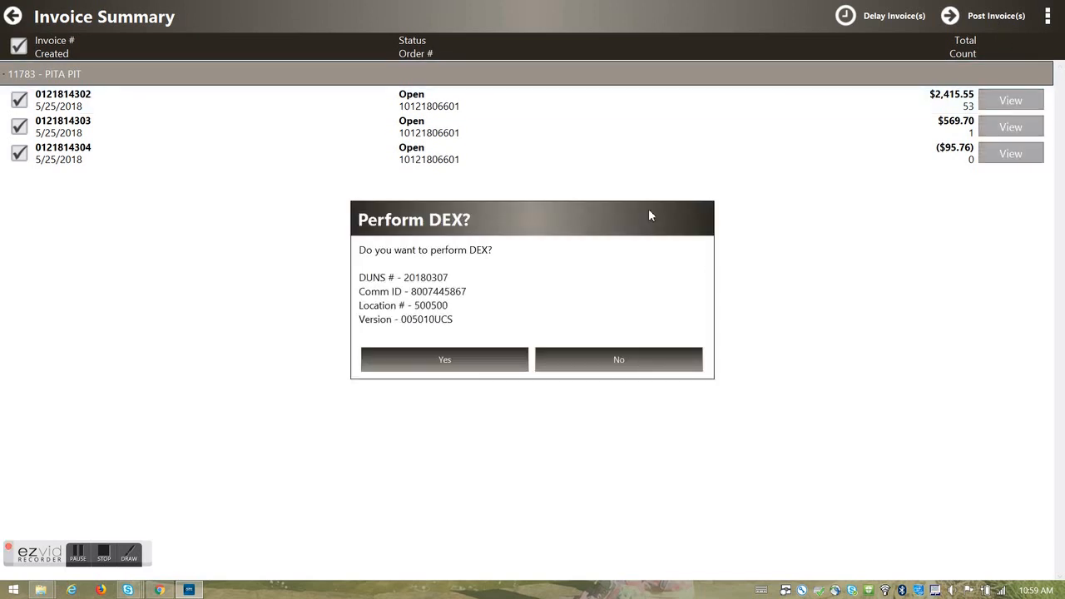
{"action": "left_click", "coordinate": [620, 362]}
{"action": "mouse_move", "coordinate": [361, 297]}
{"action": "left_mouse_down"}
{"action": "mouse_move", "coordinate": [376, 346]}
{"action": "mouse_move", "coordinate": [518, 345]}
{"action": "mouse_move", "coordinate": [703, 318]}
{"action": "left_mouse_up"}
Enter the signer's name for the account signature and continue to the print preview
{"action": "left_click", "coordinate": [735, 403]}
{"action": "type", "text": "Dan teh B"}
{"action": "key", "text": "BackSpace"}
{"action": "key", "text": "BackSpace"}
{"action": "key", "text": "BackSpace"}
{"action": "key", "text": "BackSpace"}
{"action": "type", "text": "he Buyer"}
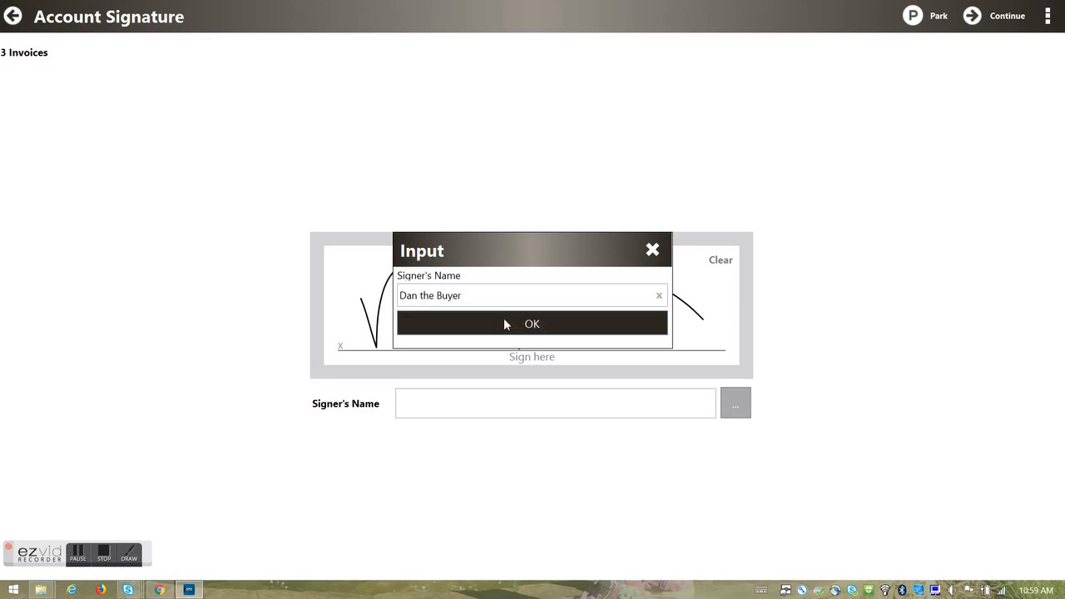
{"action": "left_click", "coordinate": [503, 320]}
{"action": "left_click", "coordinate": [1010, 18]}
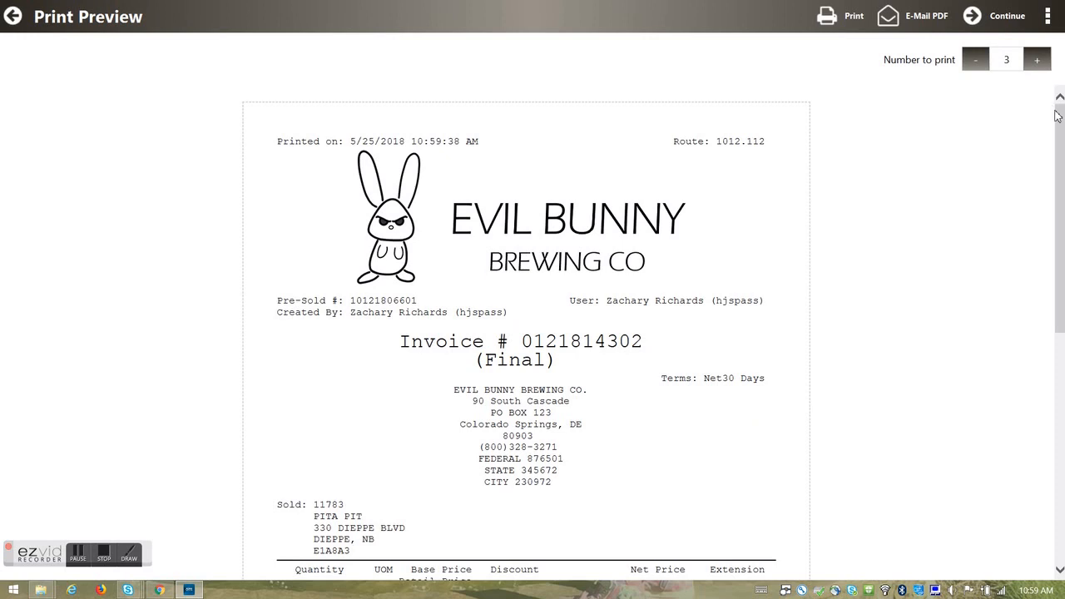
Look through the first invoice's print preview and the Known Shortage Report, and continue to its payments
{"action": "scroll", "coordinate": [1061, 287], "scroll_direction": "down", "scroll_amount": 5}
{"action": "left_click_drag", "start_coordinate": [1061, 287], "coordinate": [1062, 136]}
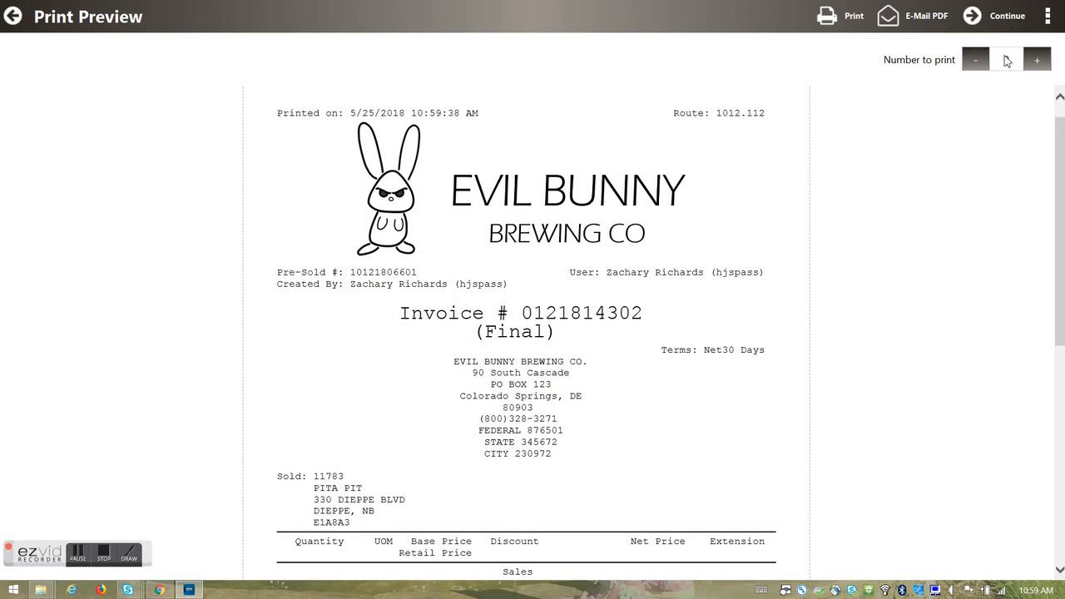
{"action": "left_click", "coordinate": [1004, 25]}
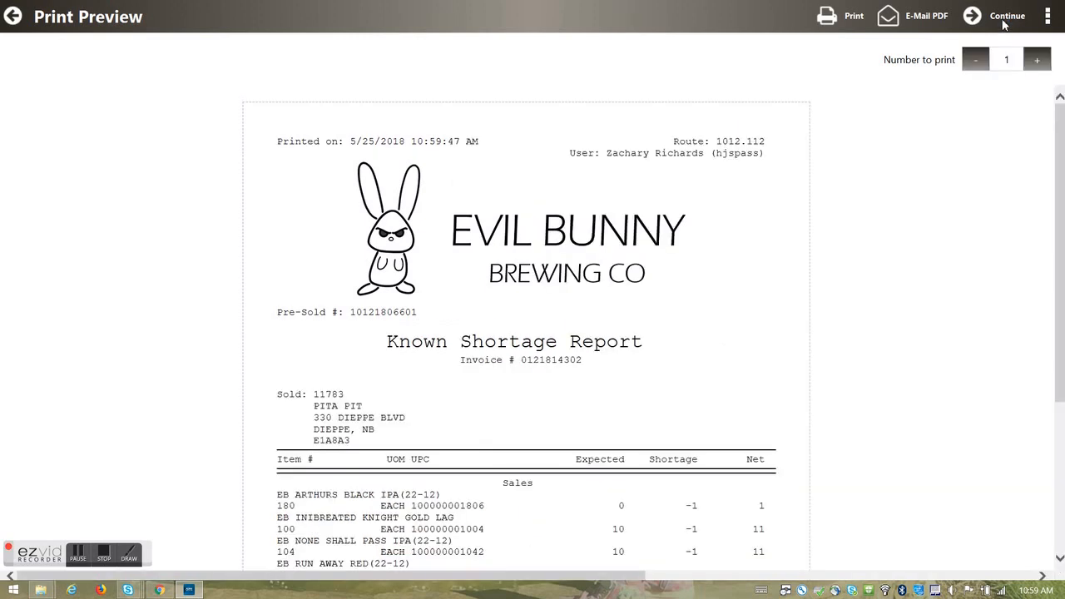
{"action": "mouse_move", "coordinate": [1061, 133]}
{"action": "left_mouse_down"}
{"action": "mouse_move", "coordinate": [1062, 225]}
{"action": "mouse_move", "coordinate": [1060, 125]}
{"action": "left_mouse_up"}
{"action": "left_click", "coordinate": [1008, 16]}
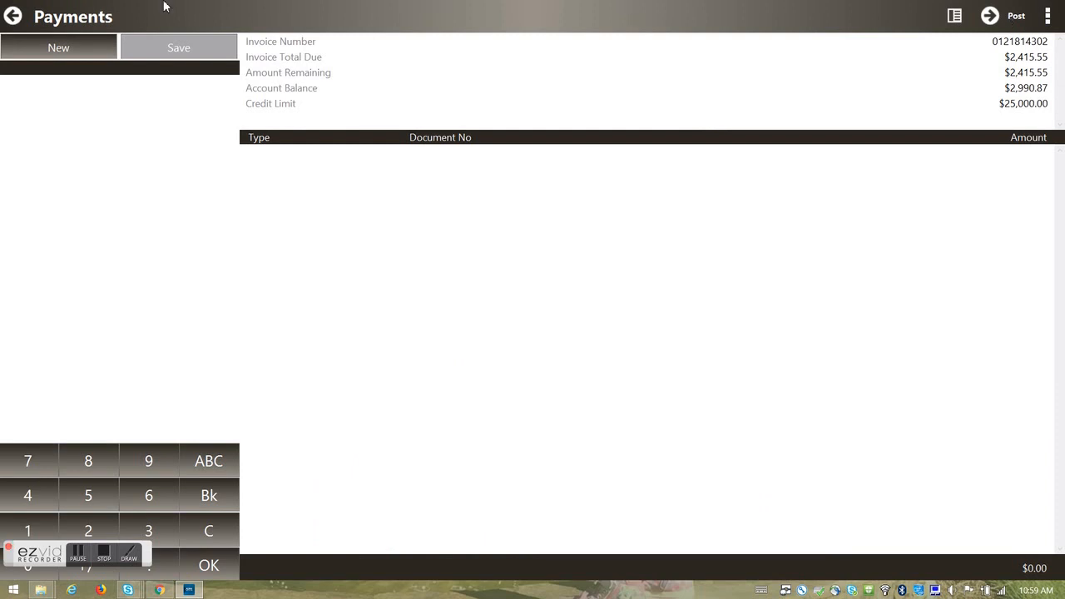
Check the available payment types, close the list without adding a payment, and post the first invoice
{"action": "left_click", "coordinate": [92, 45]}
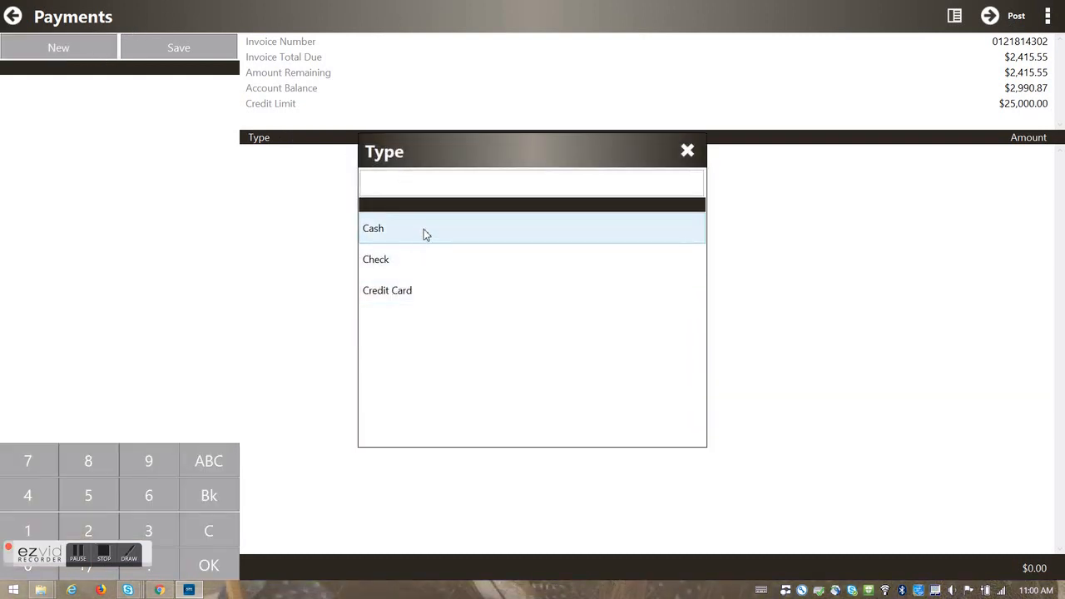
{"action": "left_click", "coordinate": [689, 153]}
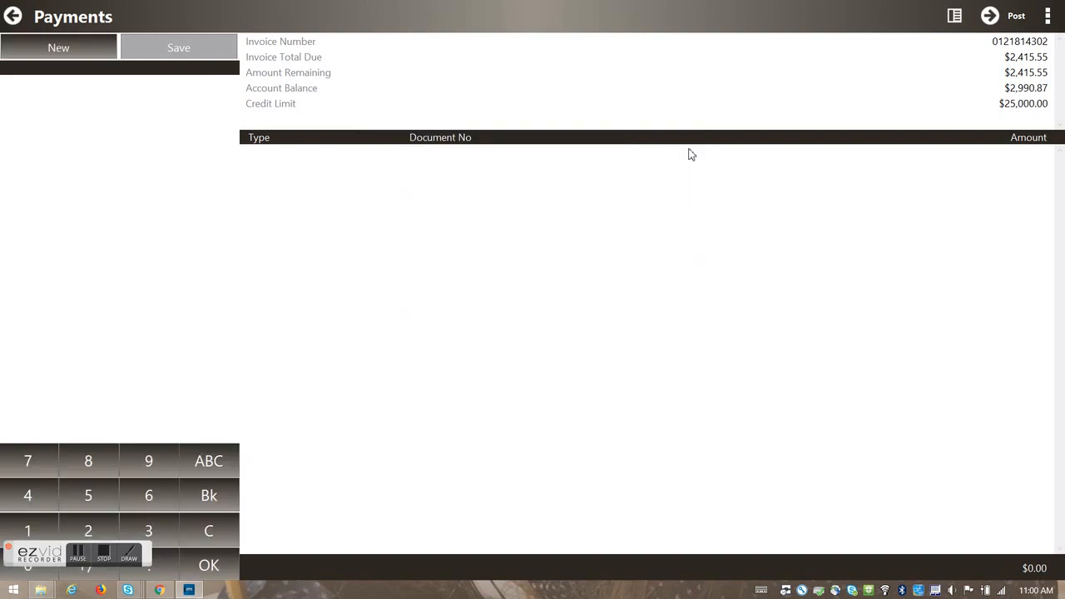
{"action": "left_click", "coordinate": [1013, 17]}
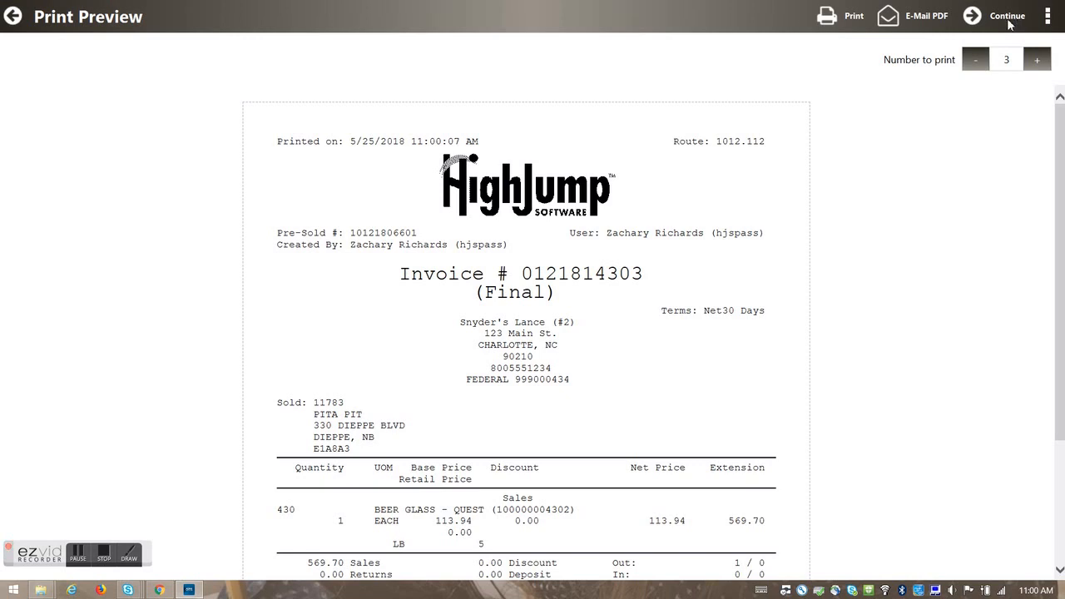
Continue through the print previews of the two remaining invoices and post each without adding a payment
{"action": "left_click", "coordinate": [1008, 20]}
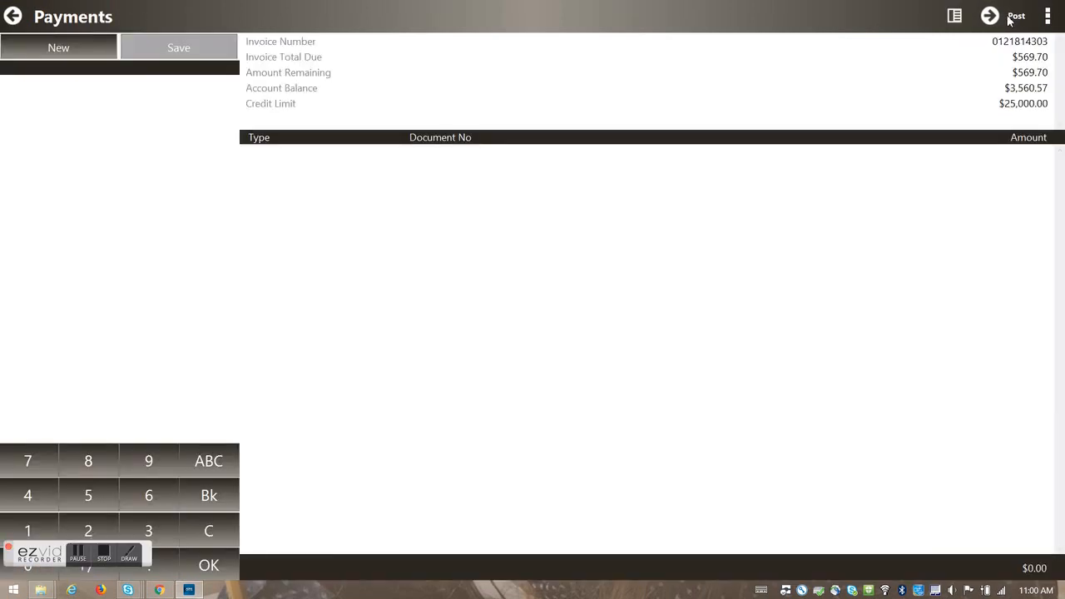
{"action": "left_click", "coordinate": [1008, 20]}
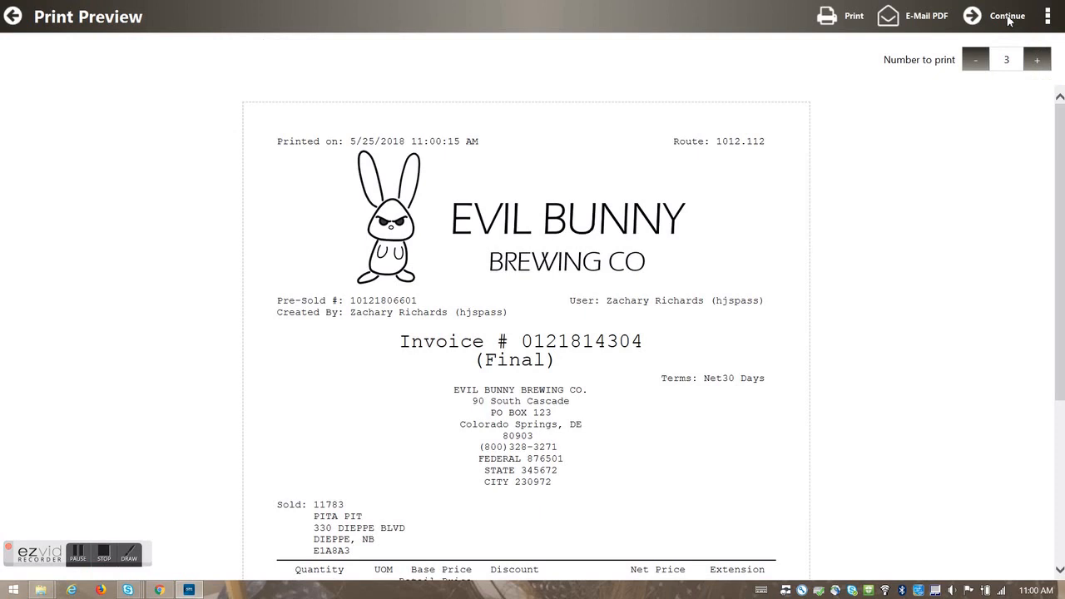
{"action": "left_click", "coordinate": [1008, 20]}
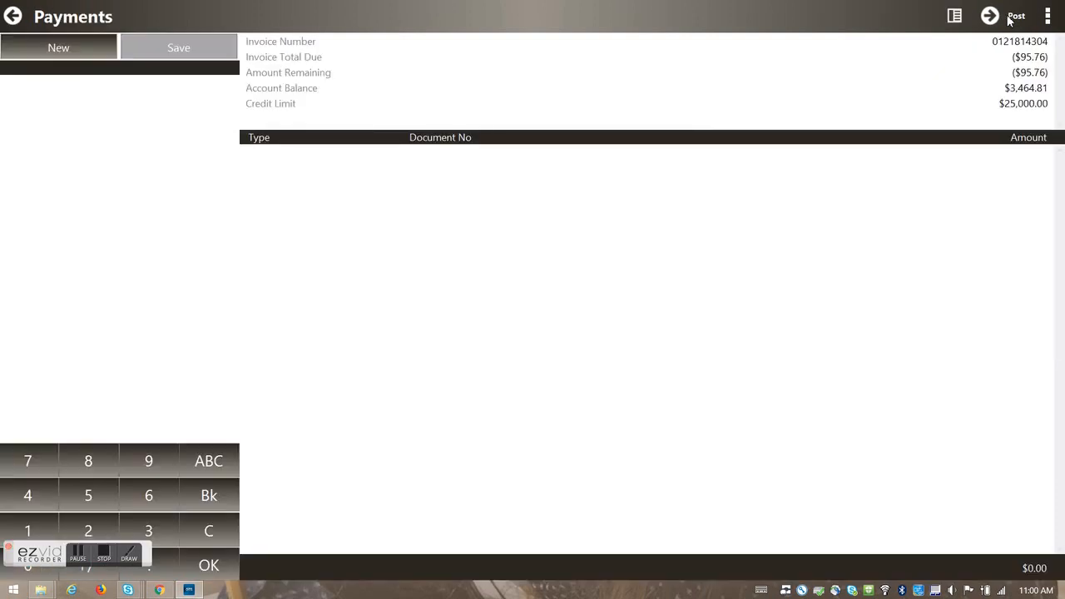
{"action": "left_click", "coordinate": [1008, 20]}
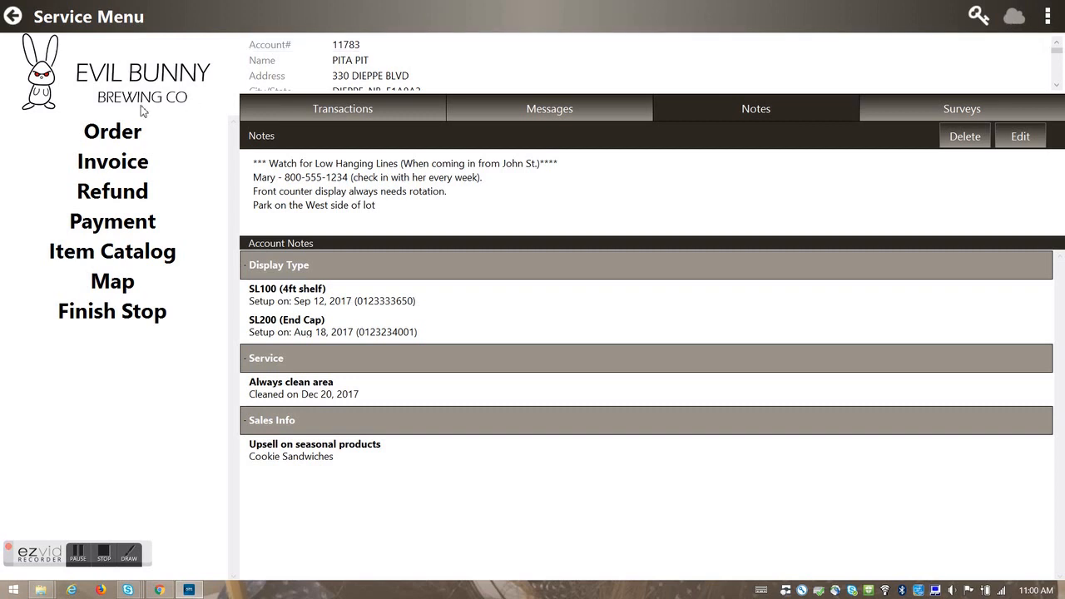
Try to finish the stop, decline to continue without the required surveys, and open the Customer Satisfaction survey
{"action": "left_click", "coordinate": [119, 313]}
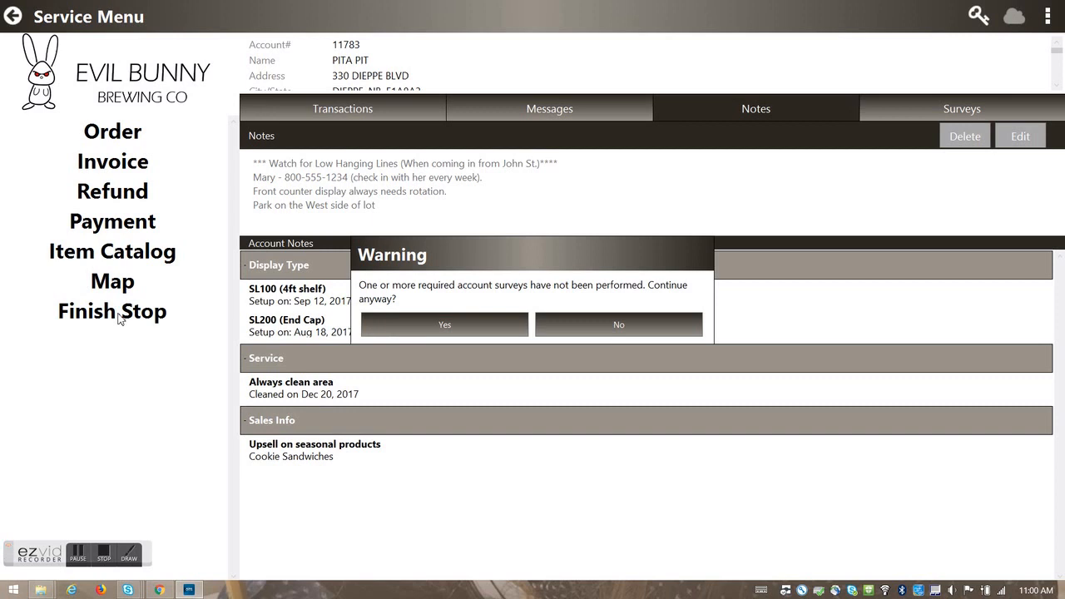
{"action": "left_click", "coordinate": [605, 331]}
{"action": "left_click", "coordinate": [960, 111]}
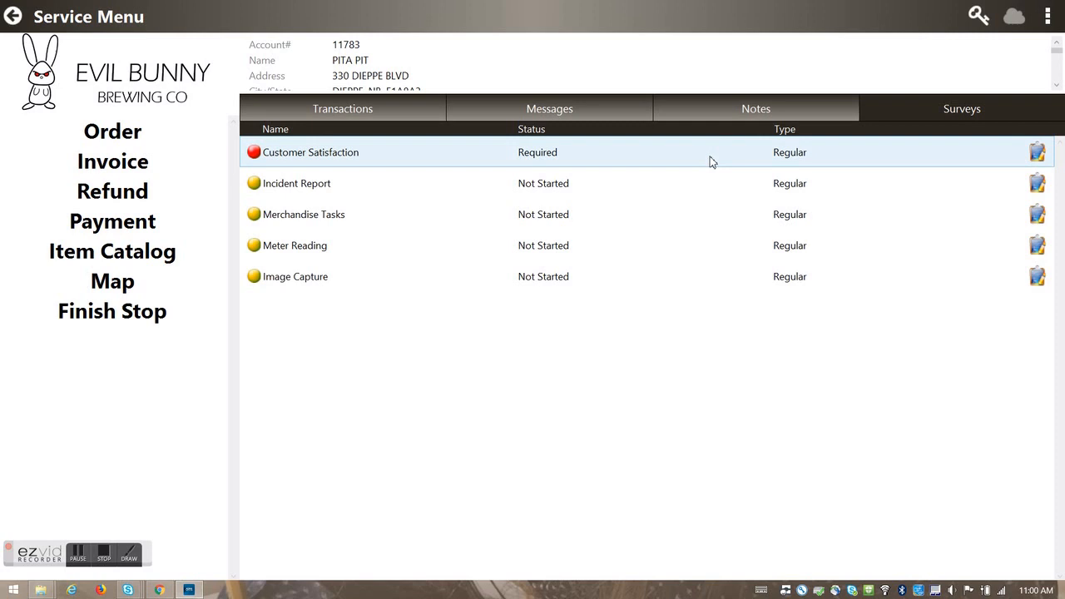
{"action": "left_click", "coordinate": [1037, 154]}
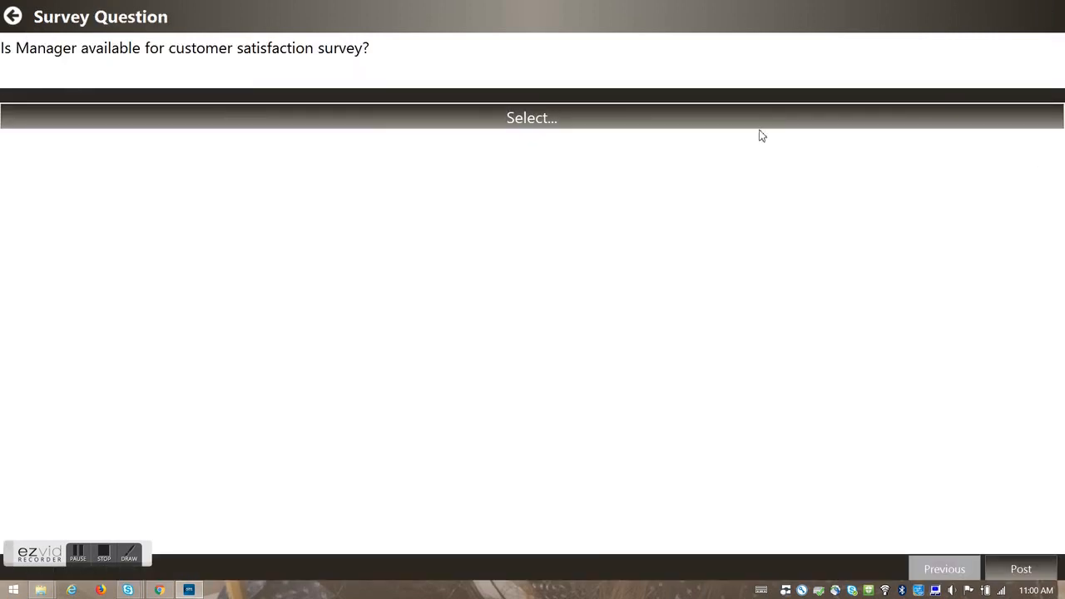
Answer Yes to the manager's availability and Six for the customer satisfaction ranking, submitting each answer
{"action": "left_click", "coordinate": [596, 123]}
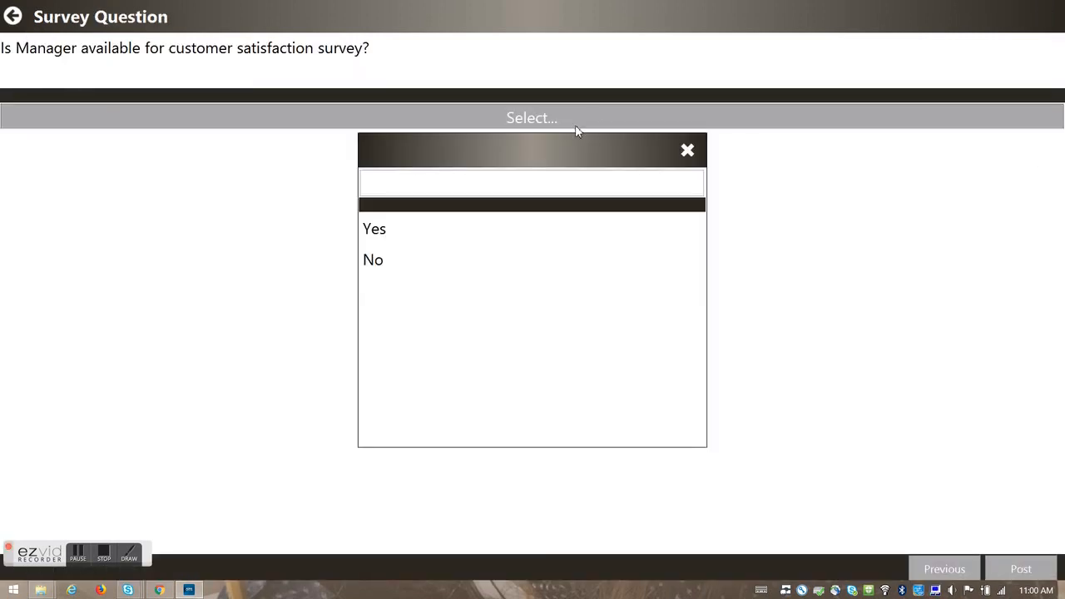
{"action": "left_click", "coordinate": [387, 229]}
{"action": "left_click", "coordinate": [1018, 568]}
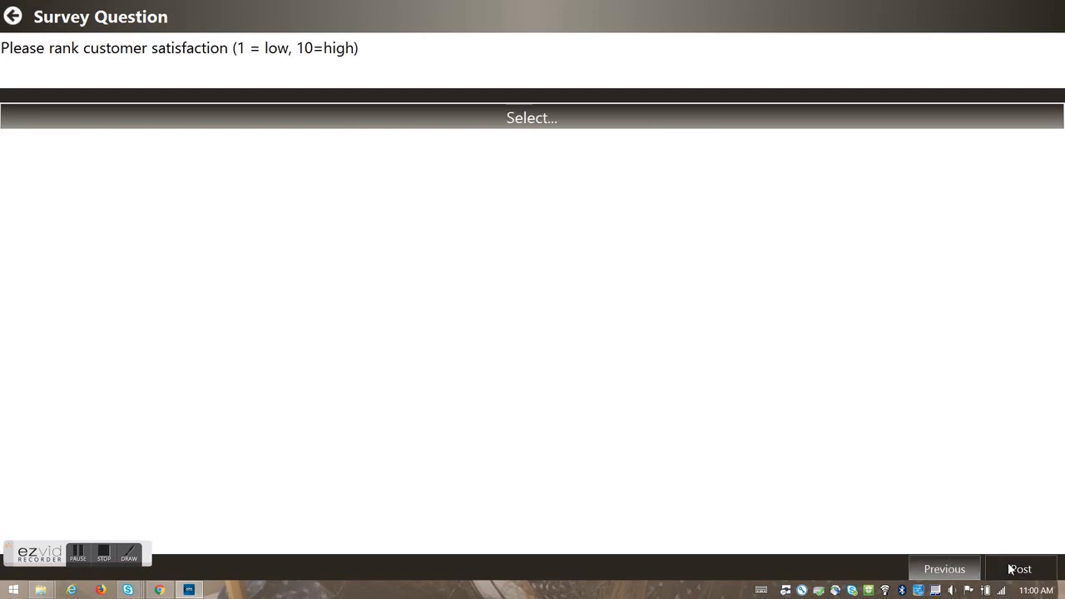
{"action": "left_click", "coordinate": [549, 117]}
{"action": "left_click_drag", "start_coordinate": [693, 264], "coordinate": [704, 309]}
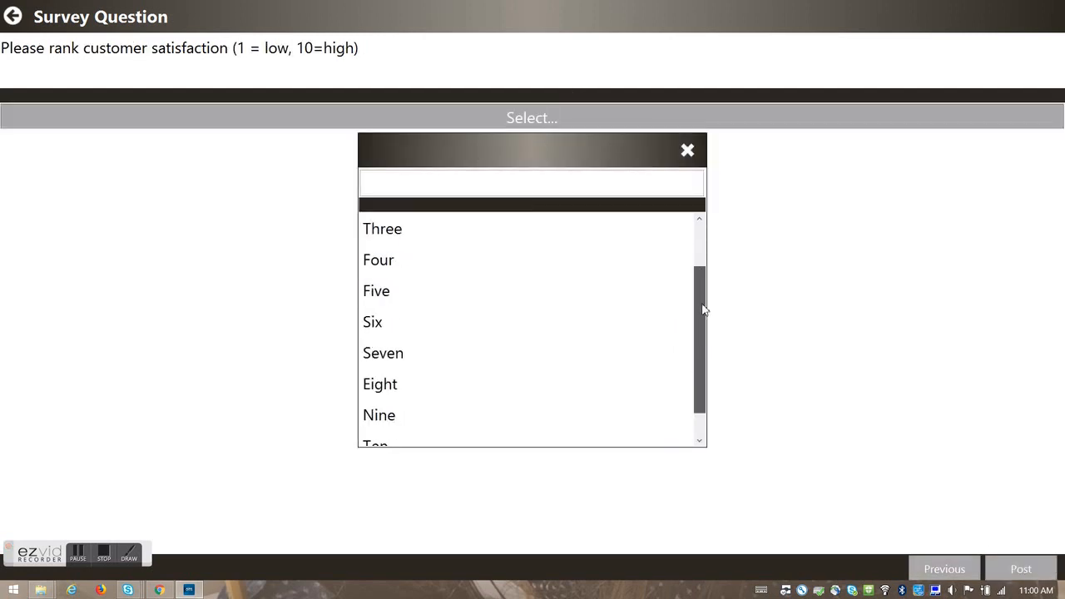
{"action": "left_click", "coordinate": [381, 325]}
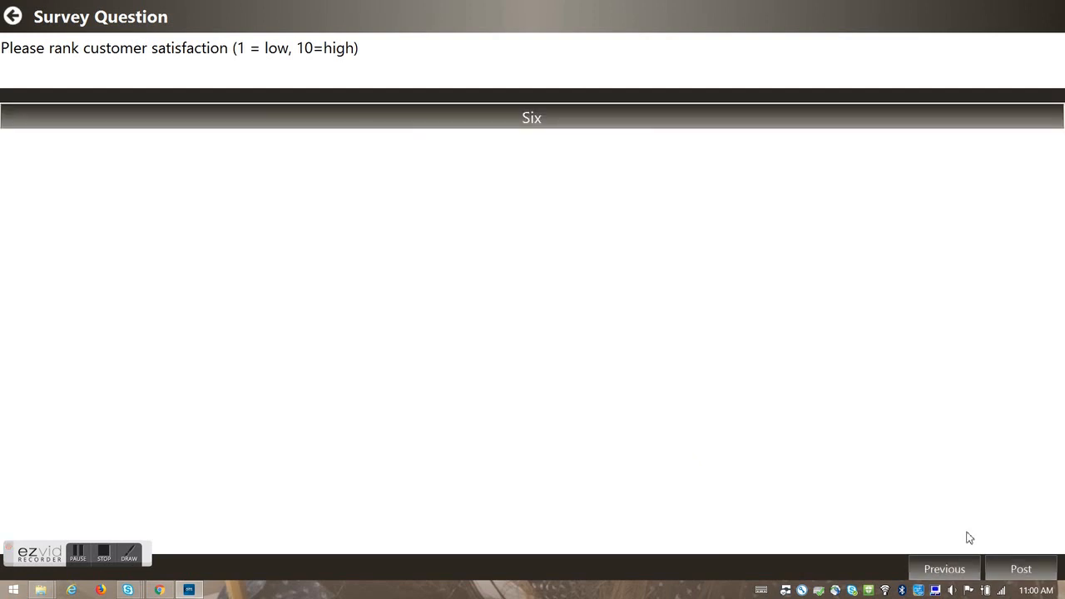
{"action": "left_click", "coordinate": [1020, 569]}
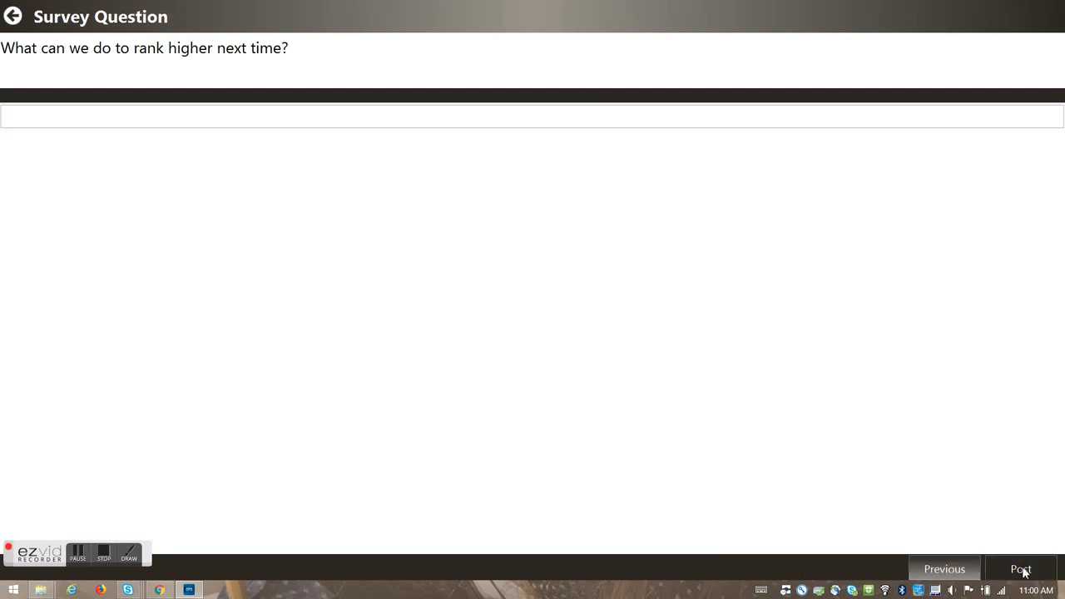
Answer the question about ranking higher with "Show up on time", post the survey and finish the stop
{"action": "left_click", "coordinate": [502, 117]}
{"action": "type", "text": "Show up on "}
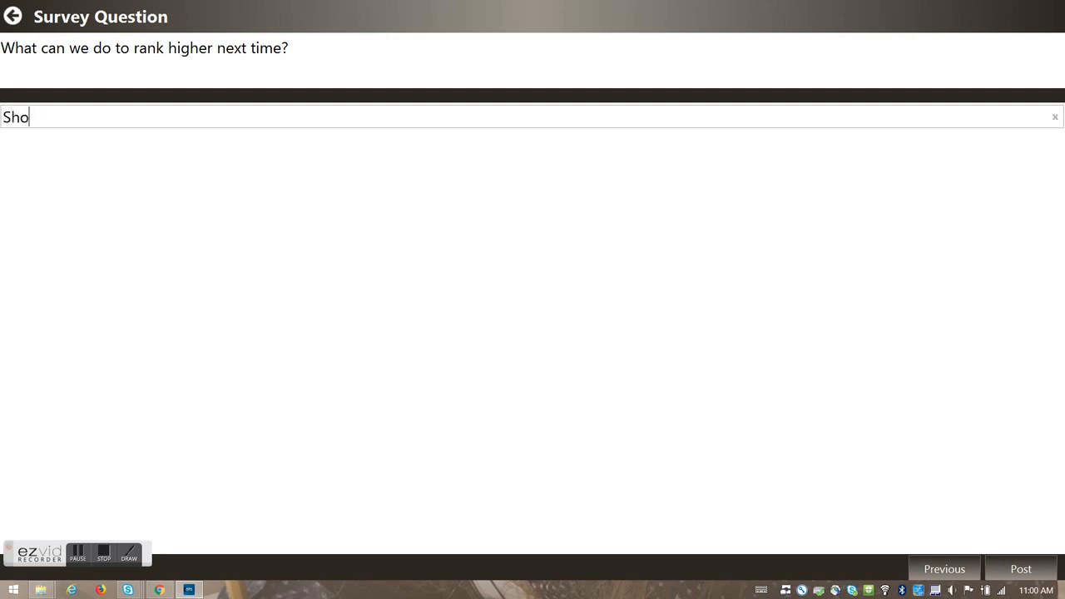
{"action": "type", "text": "time"}
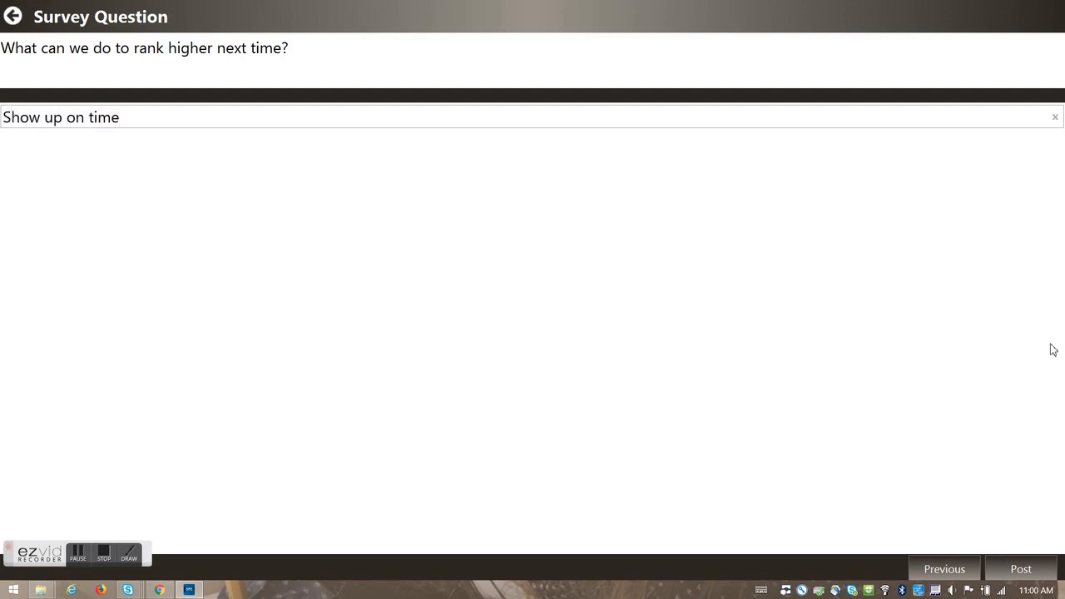
{"action": "left_click", "coordinate": [1021, 571]}
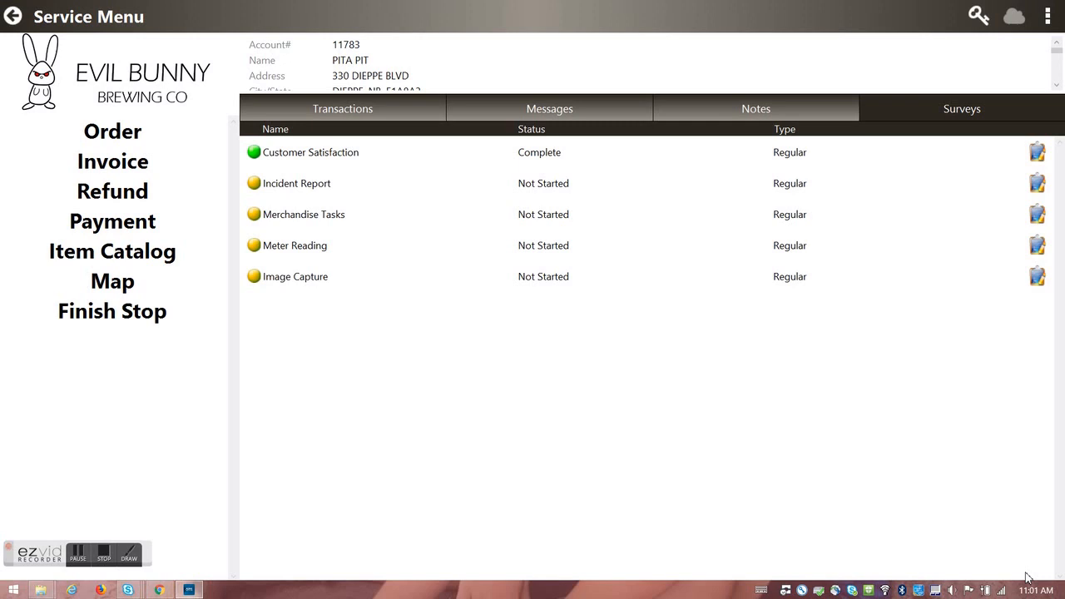
{"action": "left_click", "coordinate": [119, 320]}
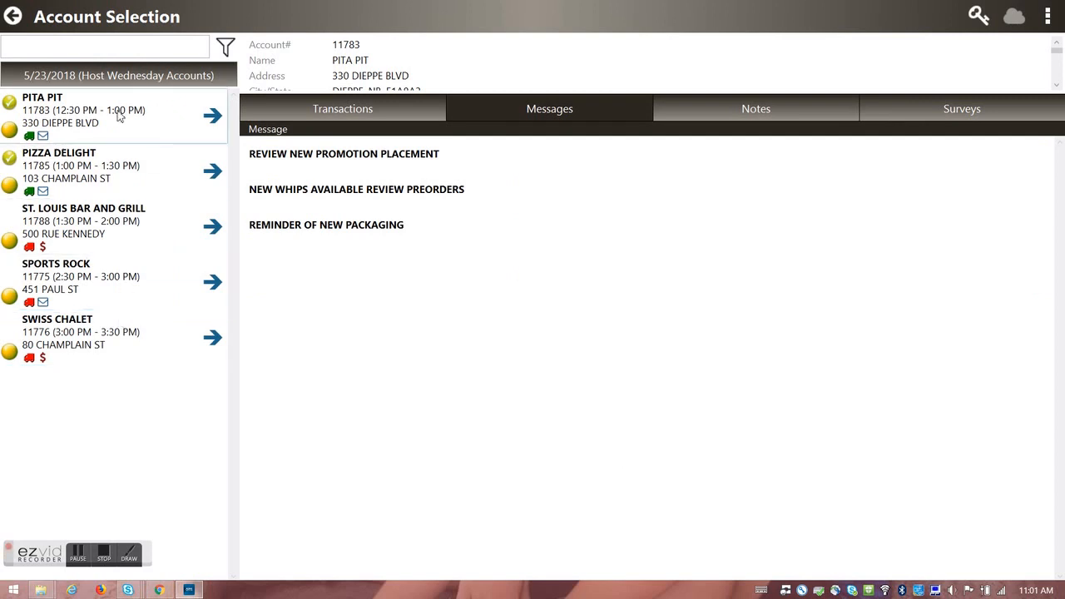